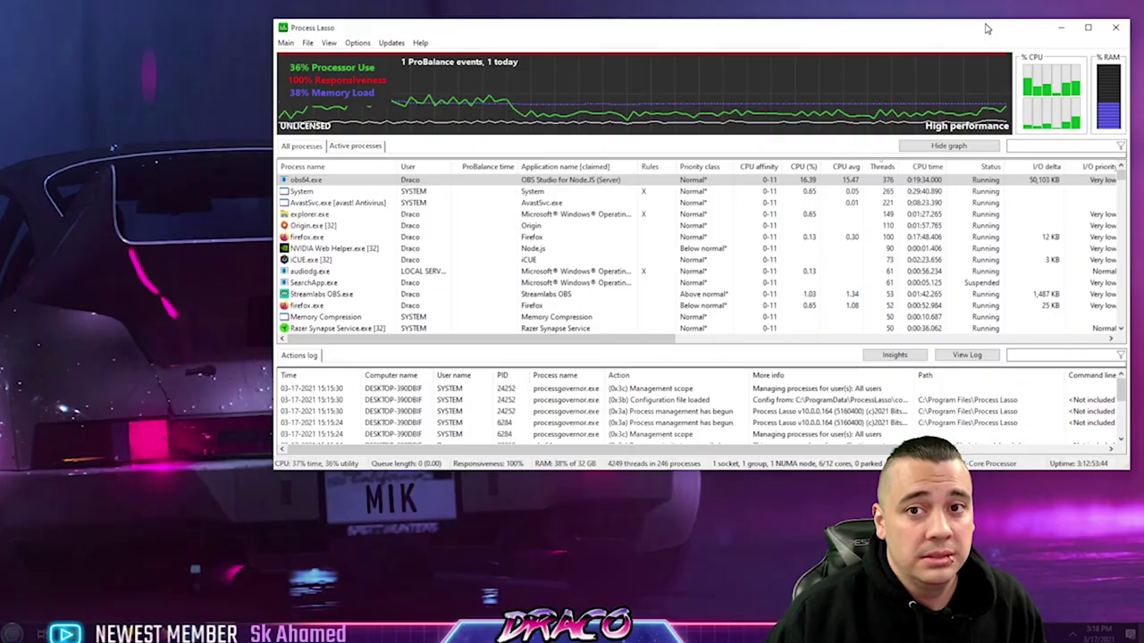
# Maximize the Process Lasso monitor and bring up the Bitsum Process Lasso page in Firefox.
pyautogui.moveTo(986, 29); pyautogui.dragTo(958, 38)
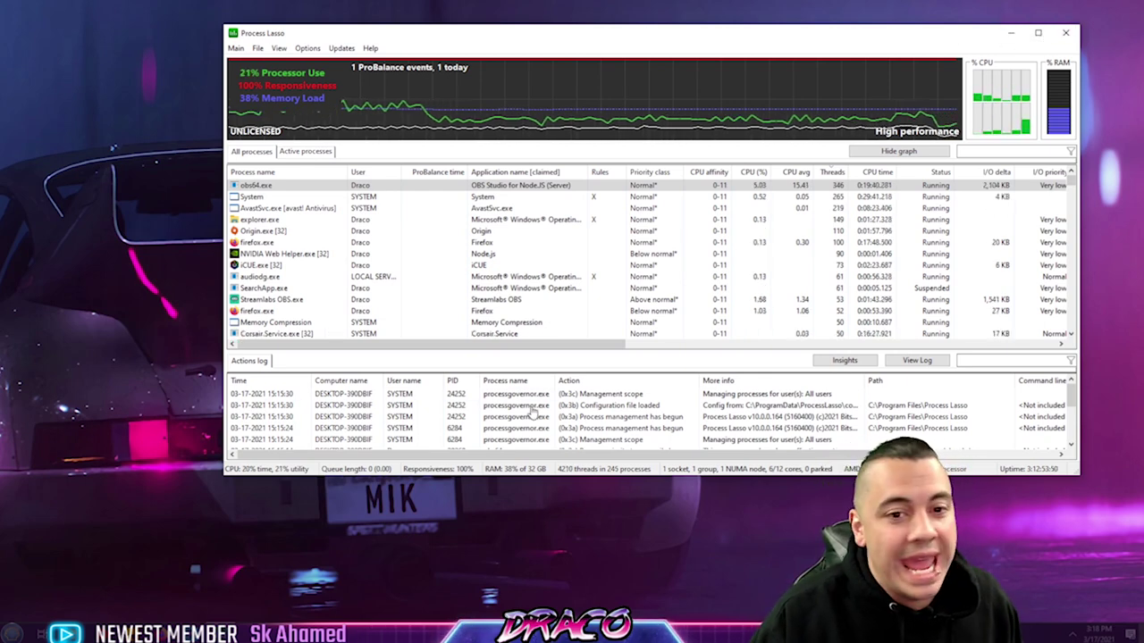
pyautogui.click(1038, 34)
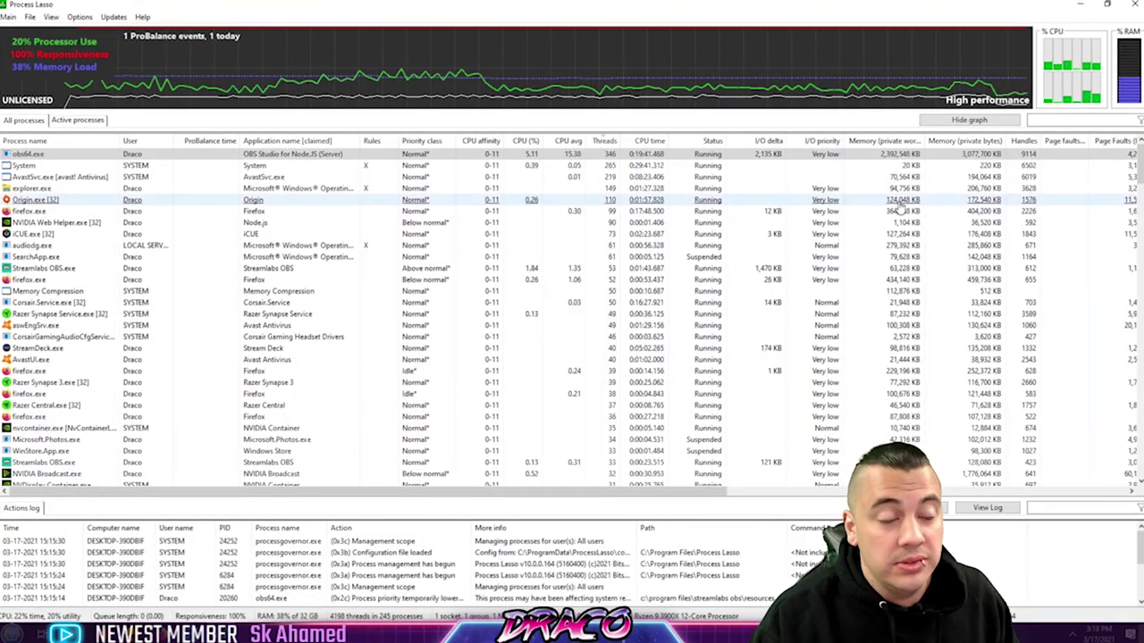
pyautogui.hotkey('alt', 'Tab')
pyautogui.hotkey('ctrl', 'Tab')
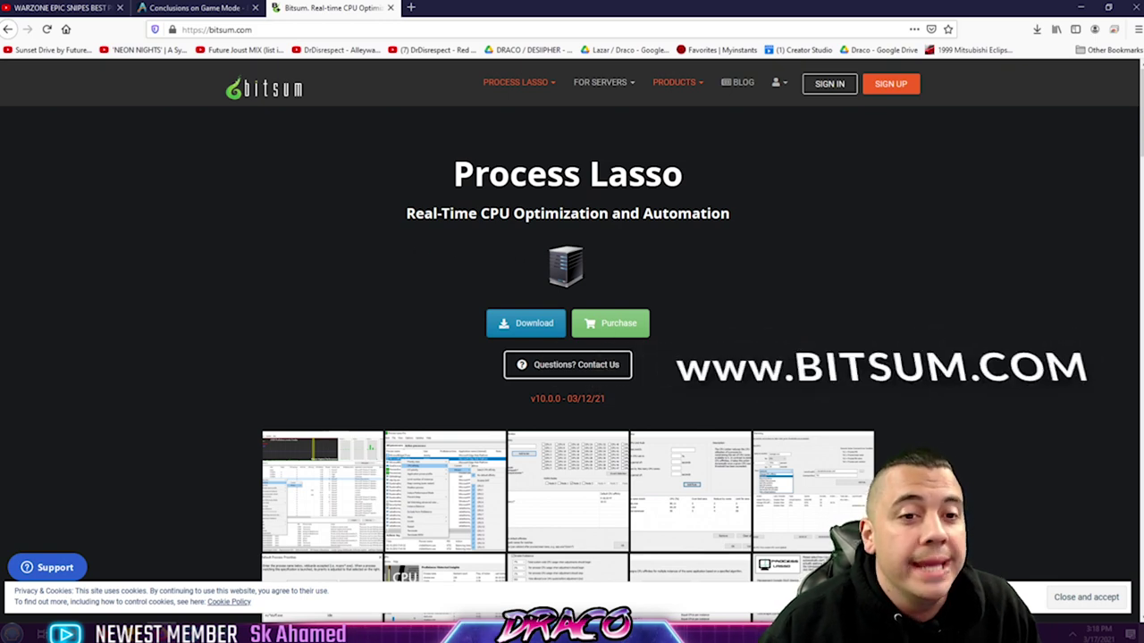
# Look over the Bitsum Process Lasso product page, then minimize Firefox.
pyautogui.moveTo(450, 173); pyautogui.dragTo(733, 256)
pyautogui.click(753, 281)
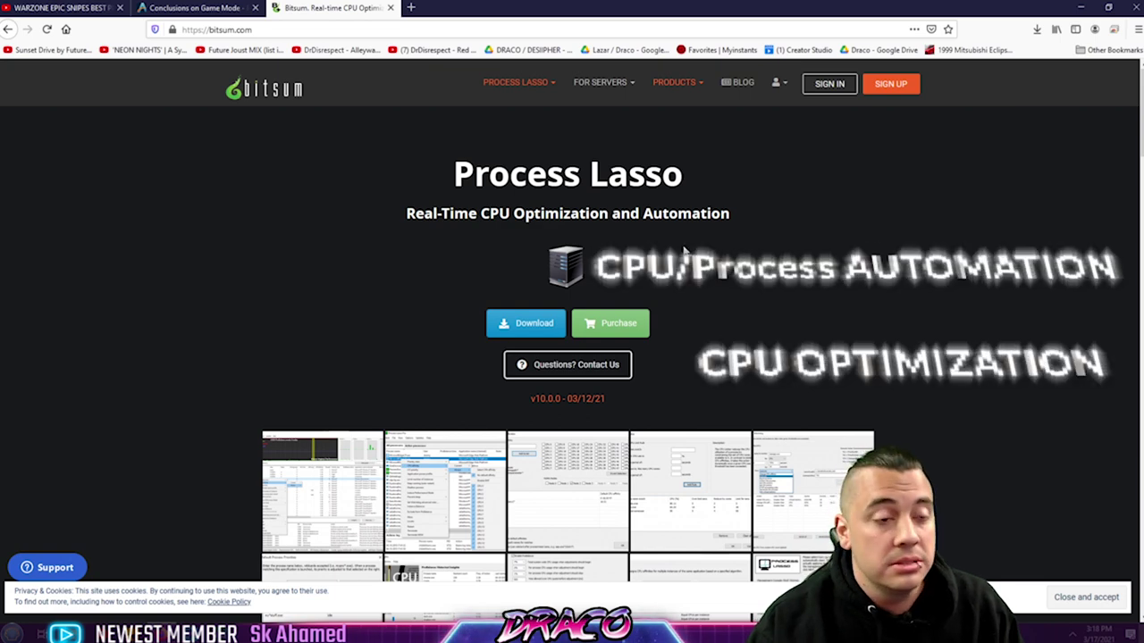
pyautogui.scroll(-2, 930, 281)
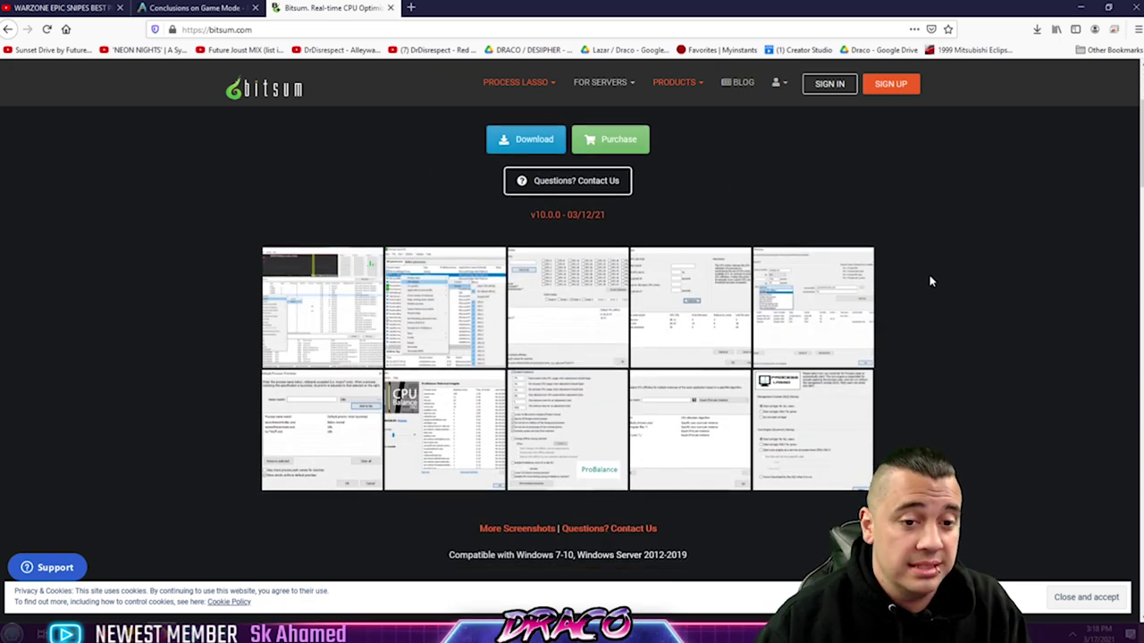
pyautogui.click(1081, 8)
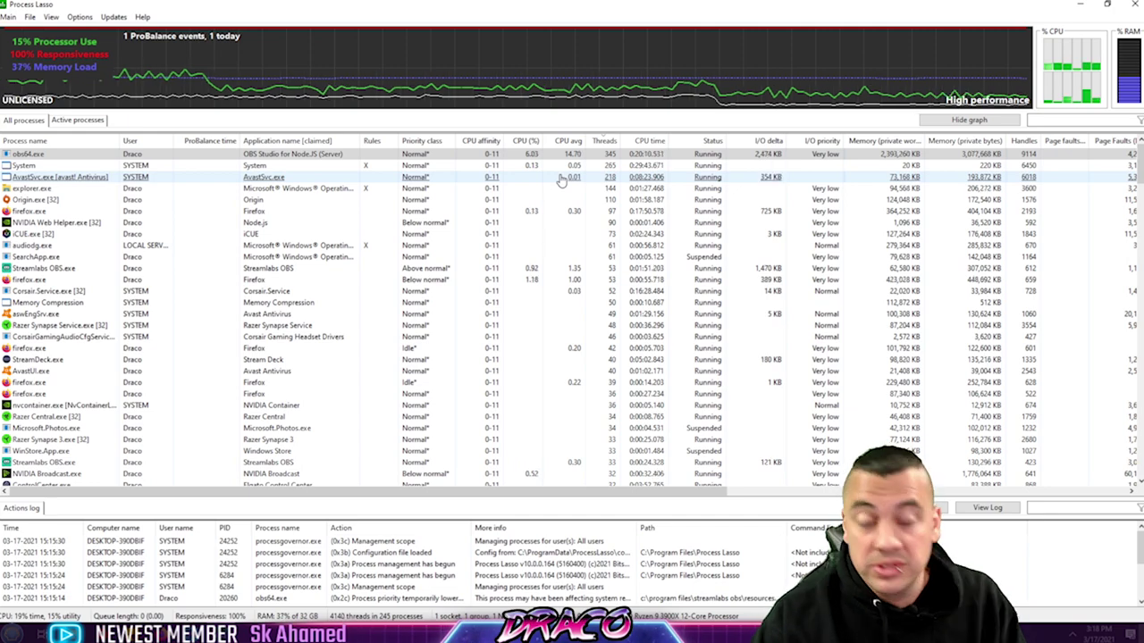
# Sort processes by the Memory (private working set) column, largest first.
pyautogui.click(886, 141)
pyautogui.click(889, 141)
pyautogui.click(893, 141)
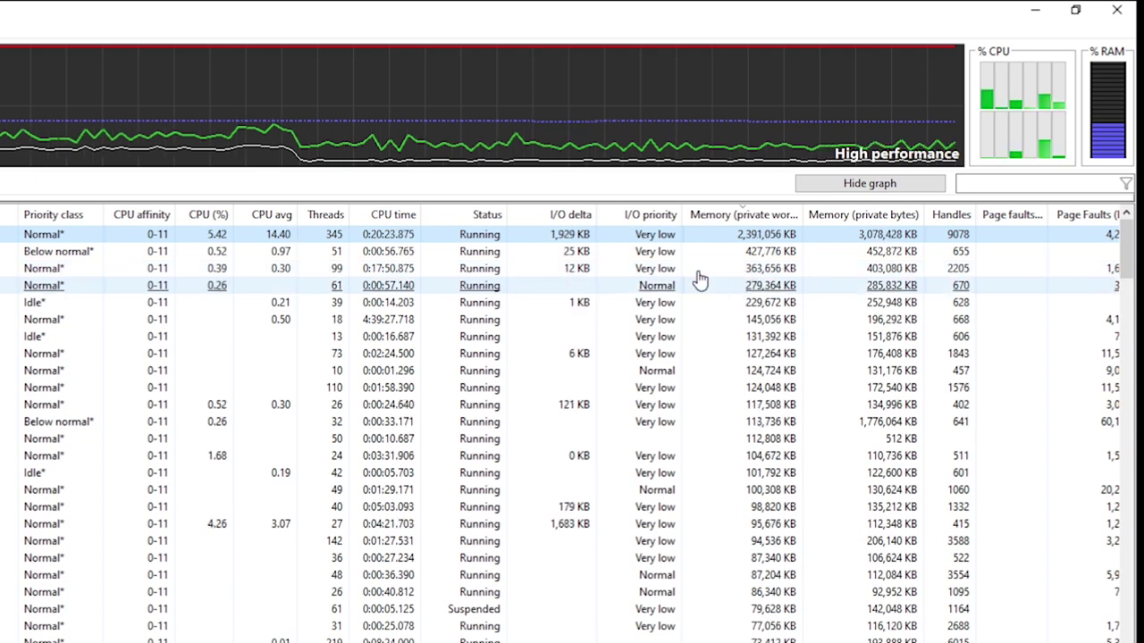
# Show obs64.exe's CPU Affinity Current and Always submenus with Disable SMT and CPUs 0–11.
pyautogui.rightClick(526, 233)
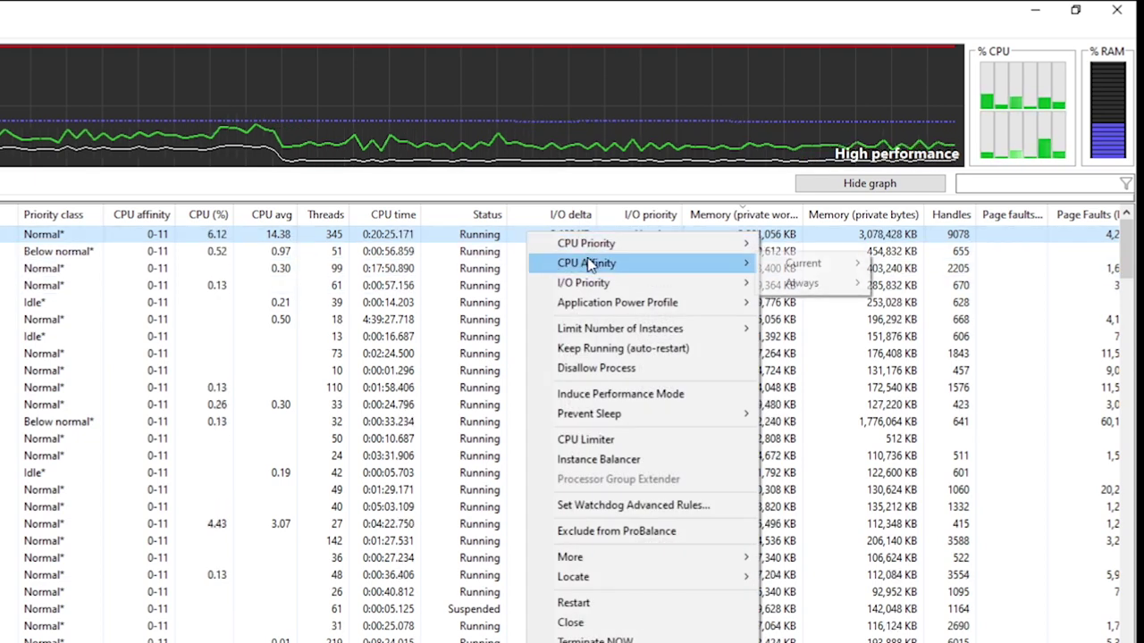
pyautogui.moveTo(589, 263)
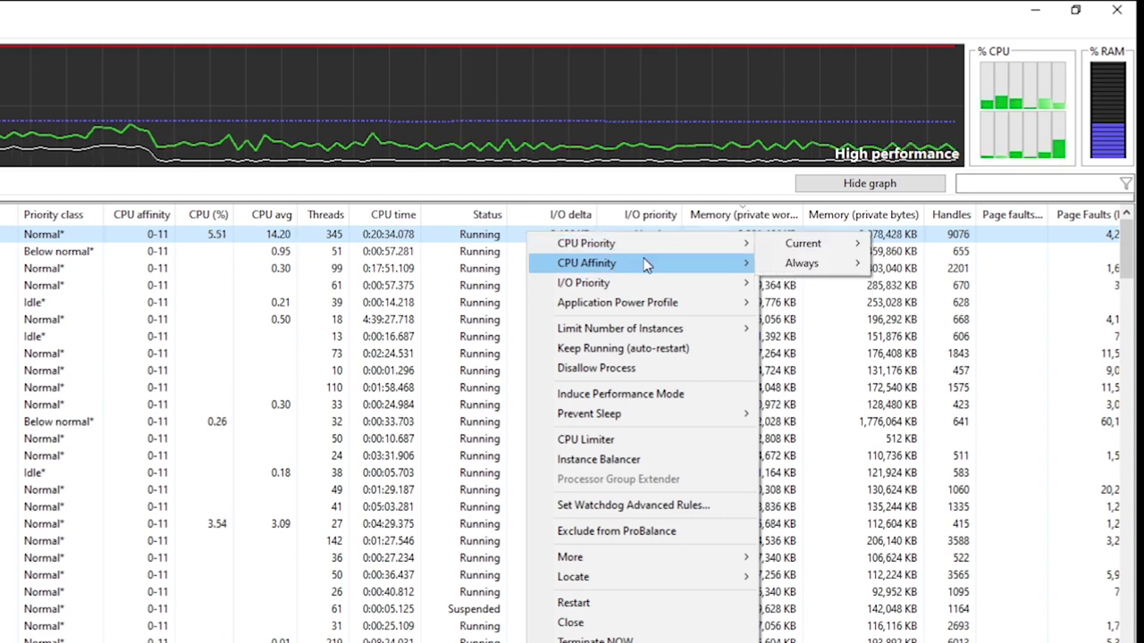
pyautogui.moveTo(800, 287)
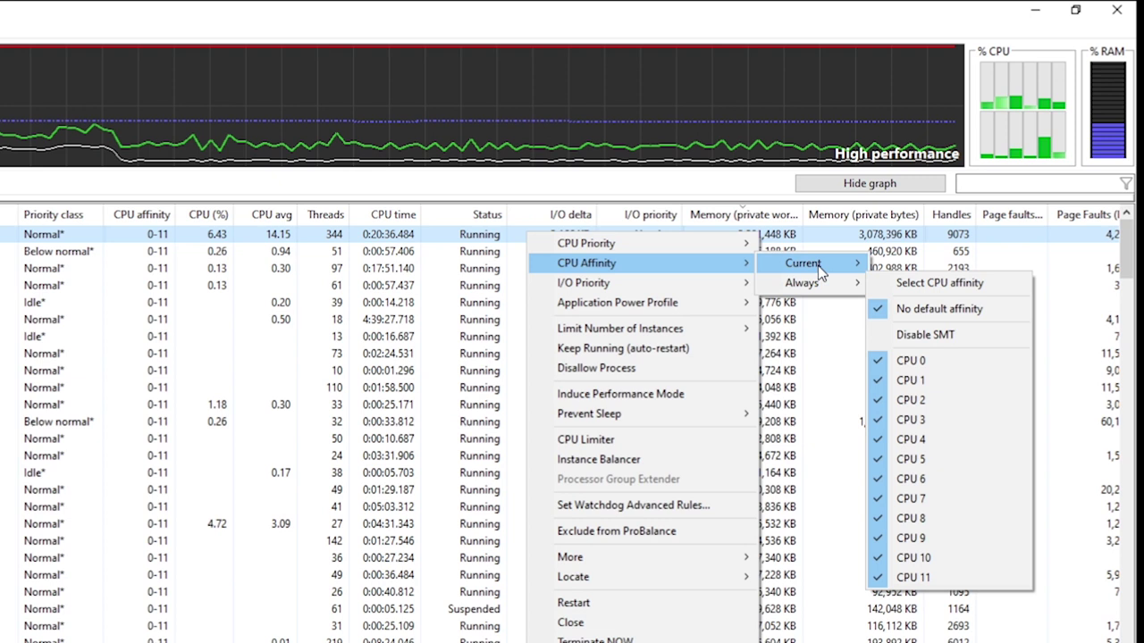
pyautogui.moveTo(817, 266)
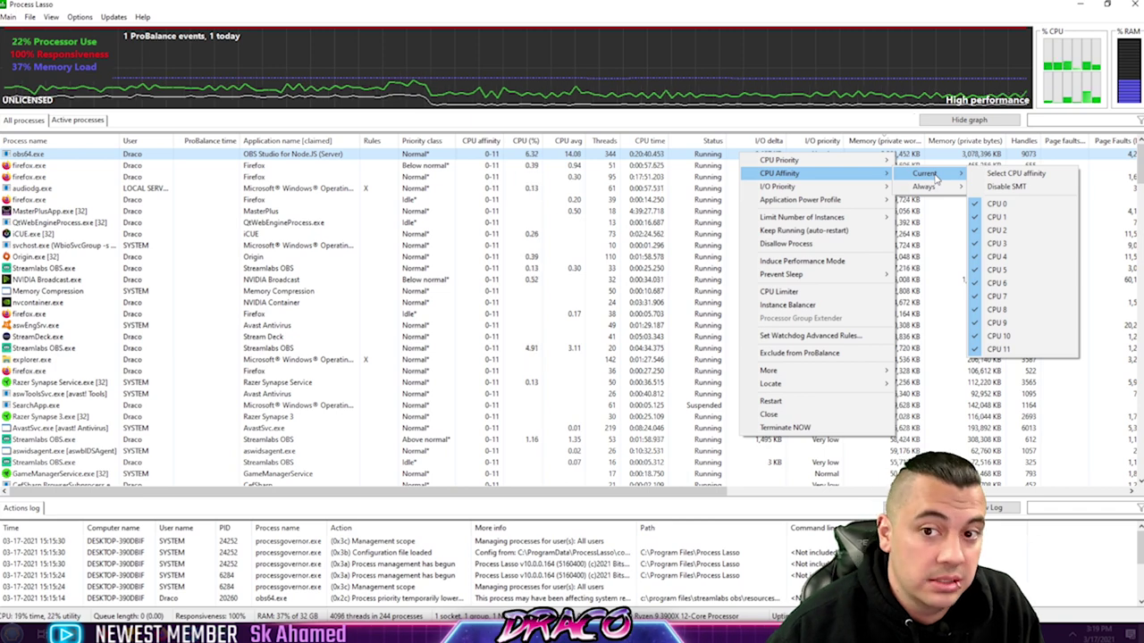
pyautogui.moveTo(941, 187)
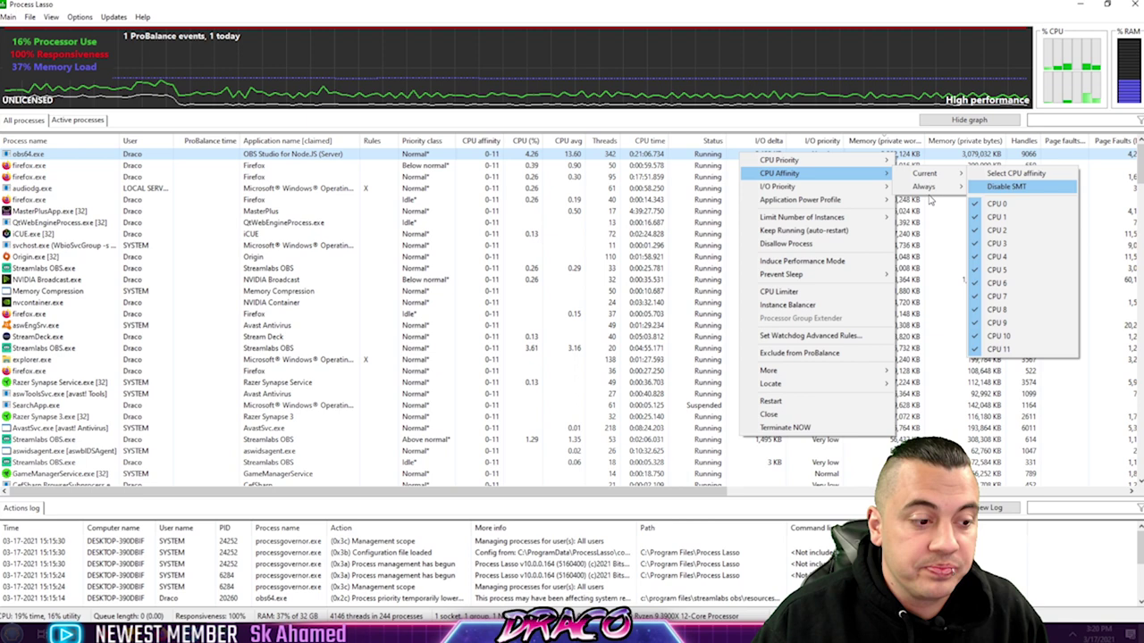
# Launch AMD Ryzen Master from the Start search and accept its warning.
pyautogui.press('super')
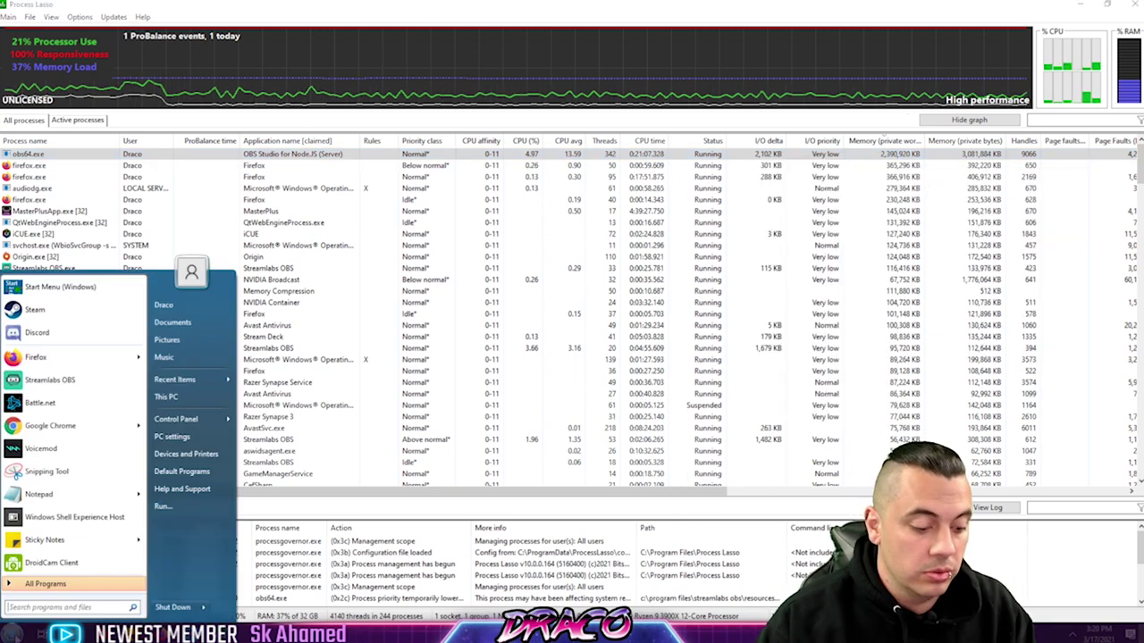
pyautogui.write('amd mas')
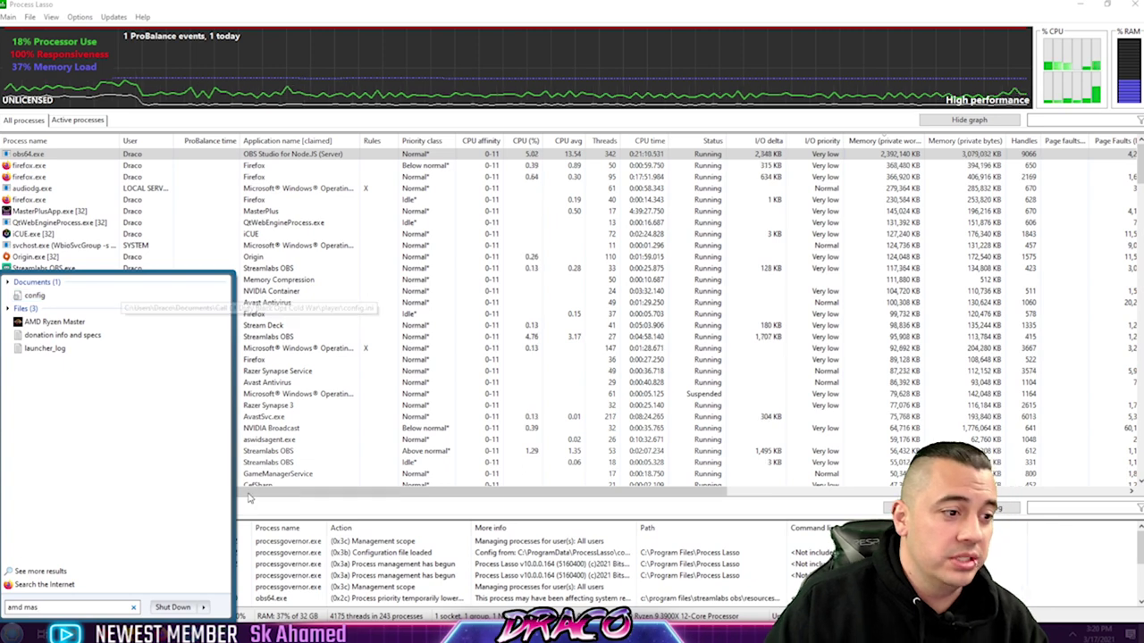
pyautogui.click(53, 322)
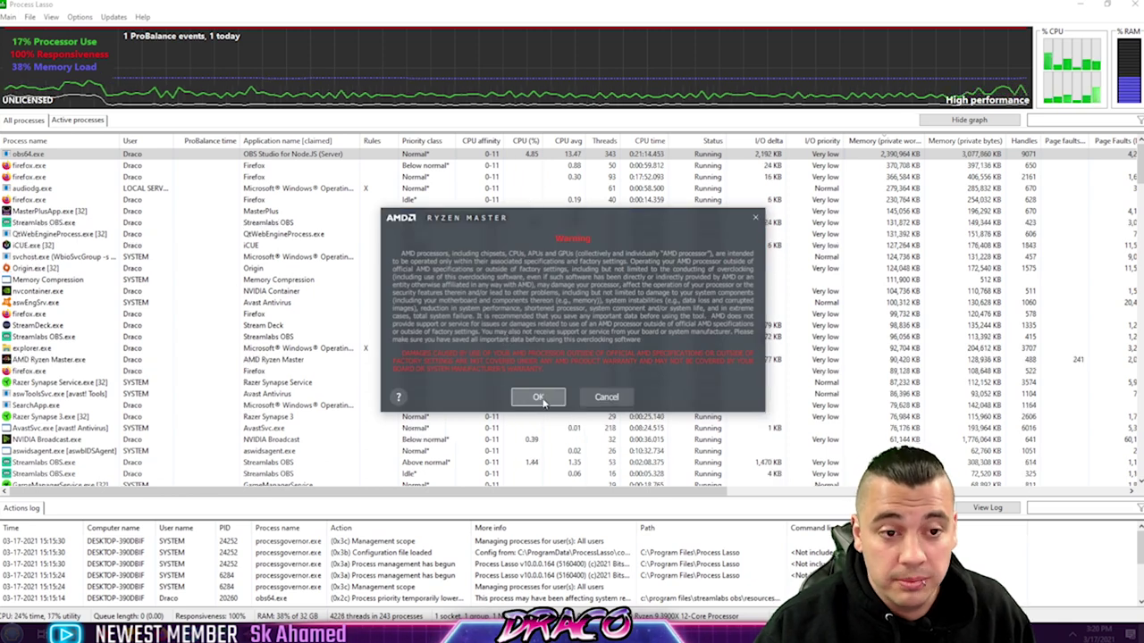
pyautogui.click(537, 398)
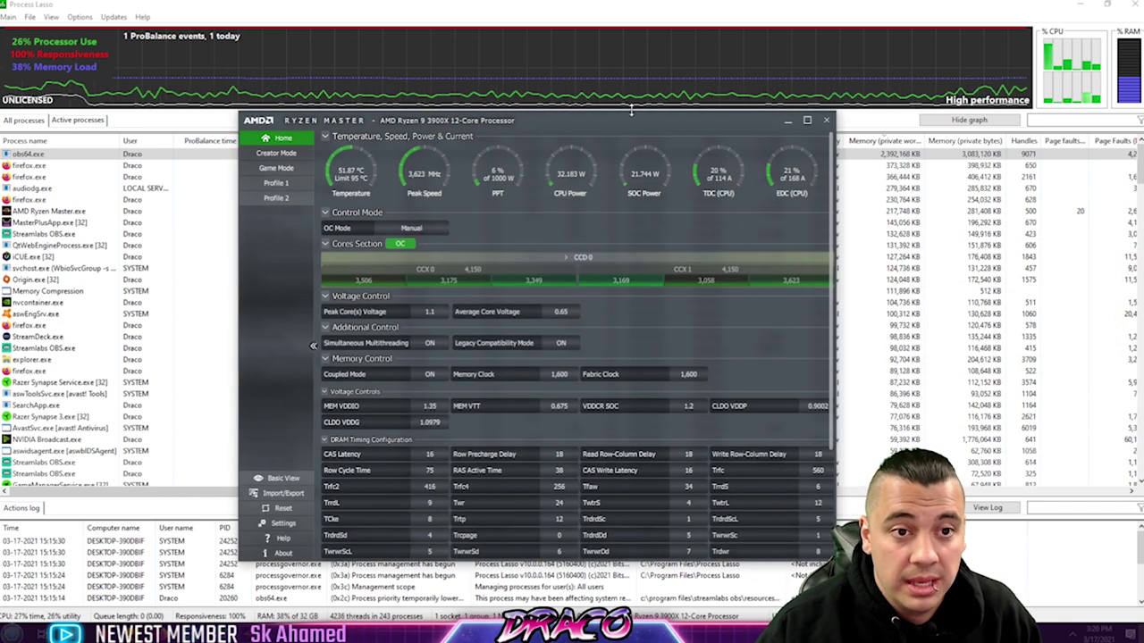
# Show Ryzen Master's Game Mode profile, then minimize it.
pyautogui.moveTo(642, 129); pyautogui.dragTo(559, 142)
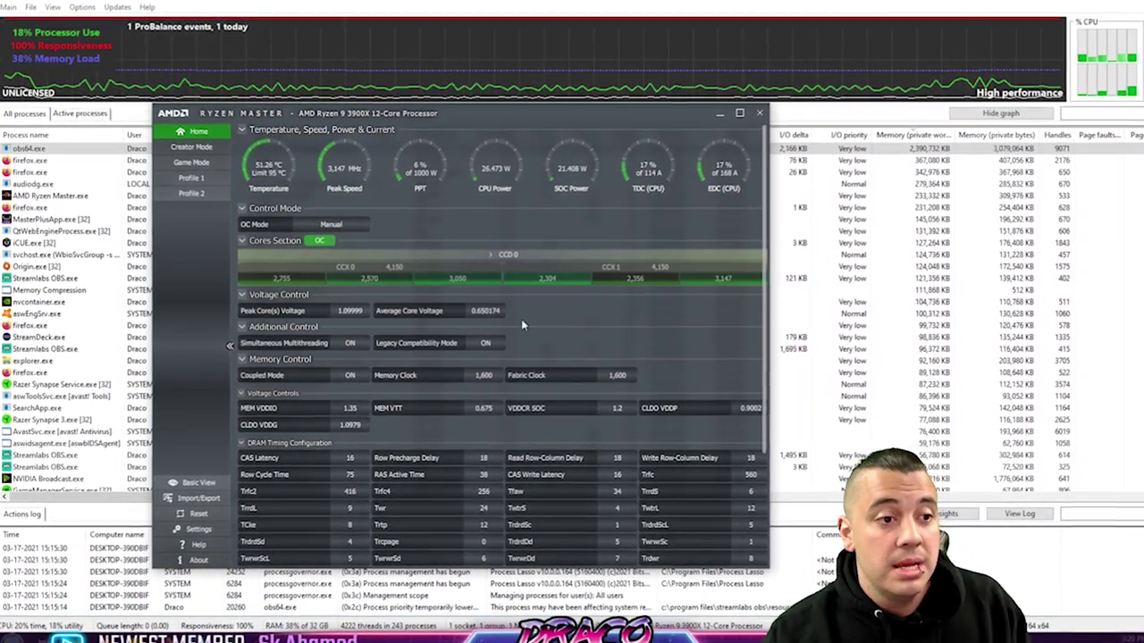
pyautogui.click(192, 162)
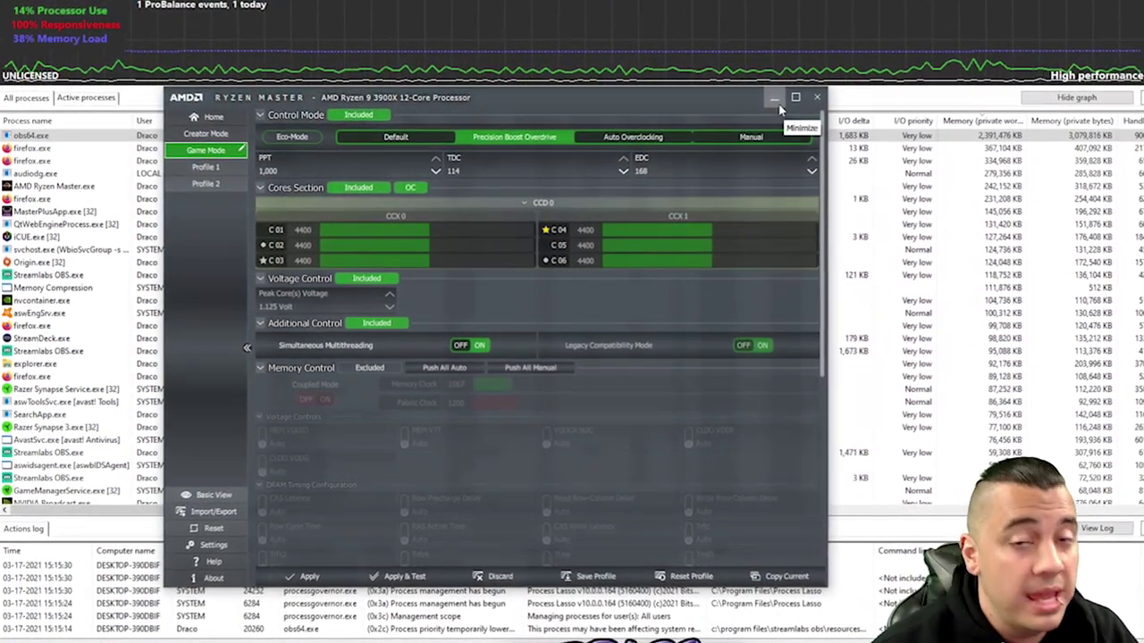
pyautogui.click(777, 98)
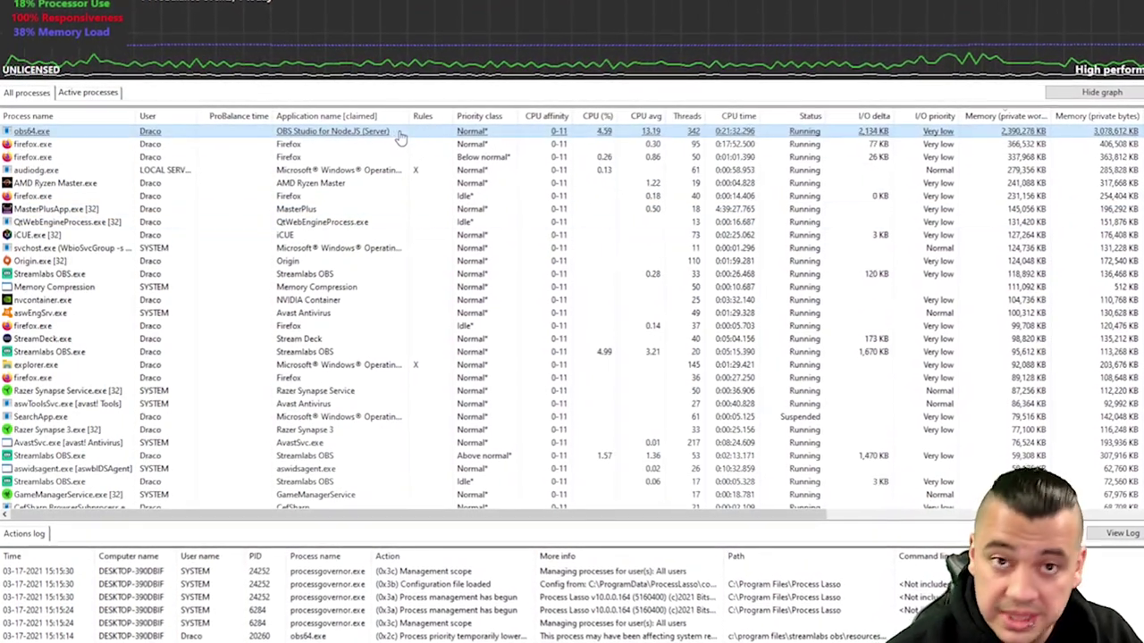
# Show obs64.exe's CPU Affinity Current and CPU Priority Current Above normal options.
pyautogui.rightClick(401, 136)
pyautogui.moveTo(514, 158)
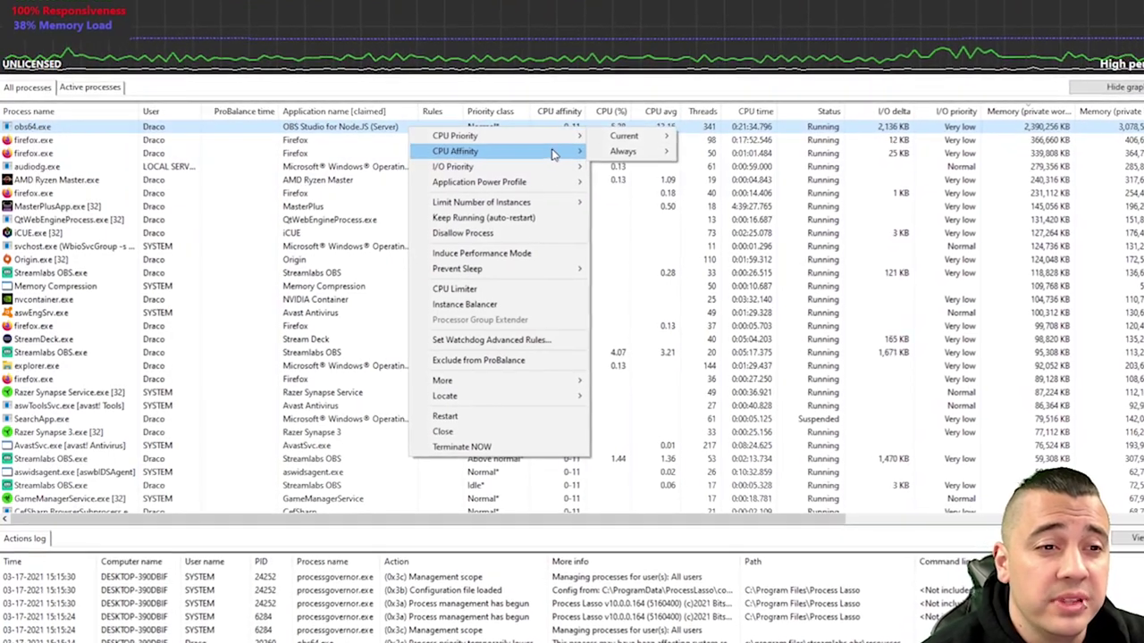
pyautogui.moveTo(635, 154)
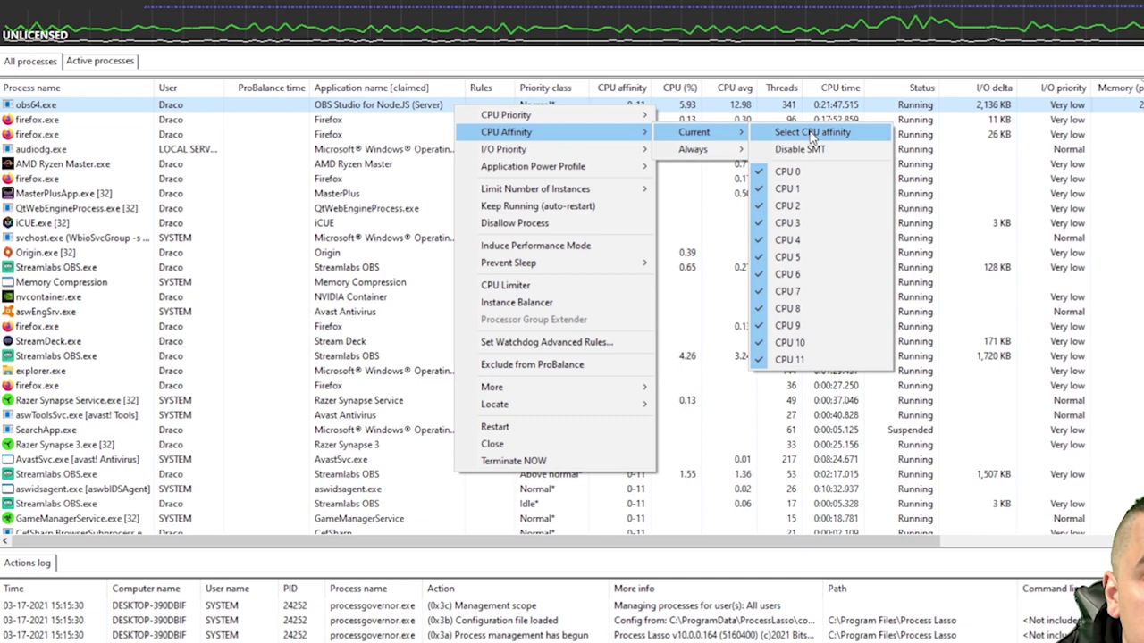
pyautogui.moveTo(610, 118)
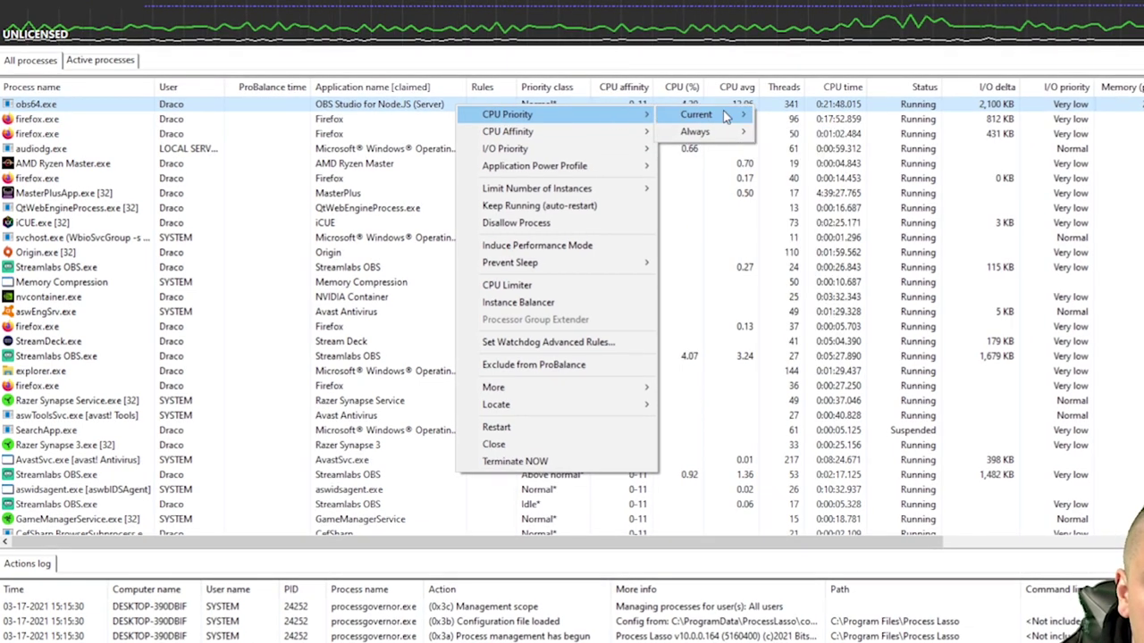
pyautogui.moveTo(724, 115)
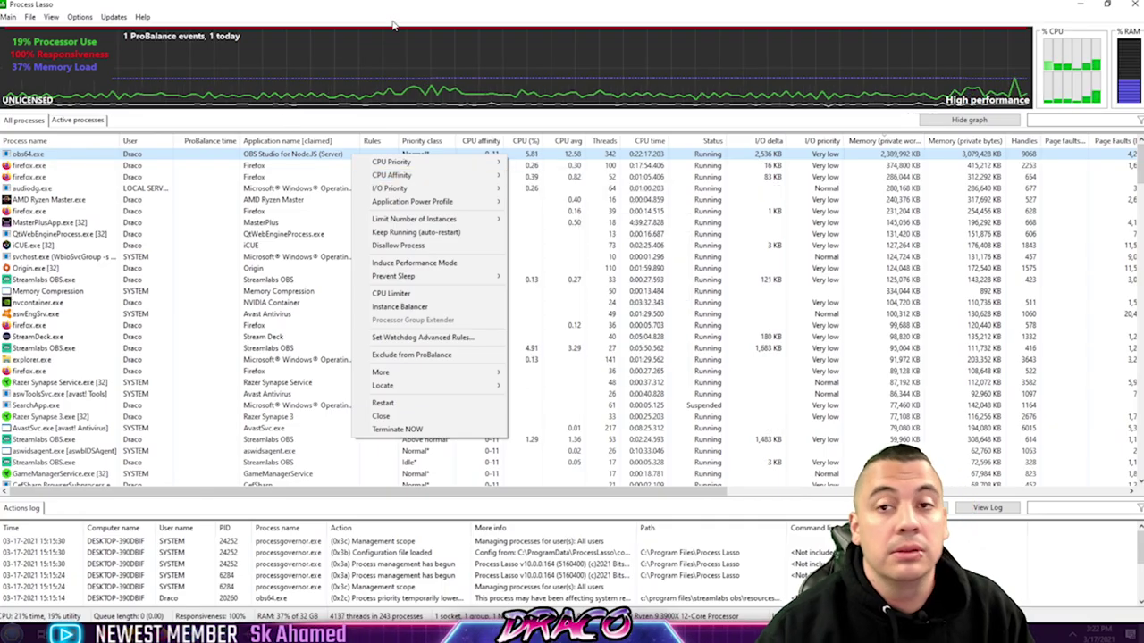
# Browse the Options > CPU settings submenu, then close the menus.
pyautogui.click(79, 17)
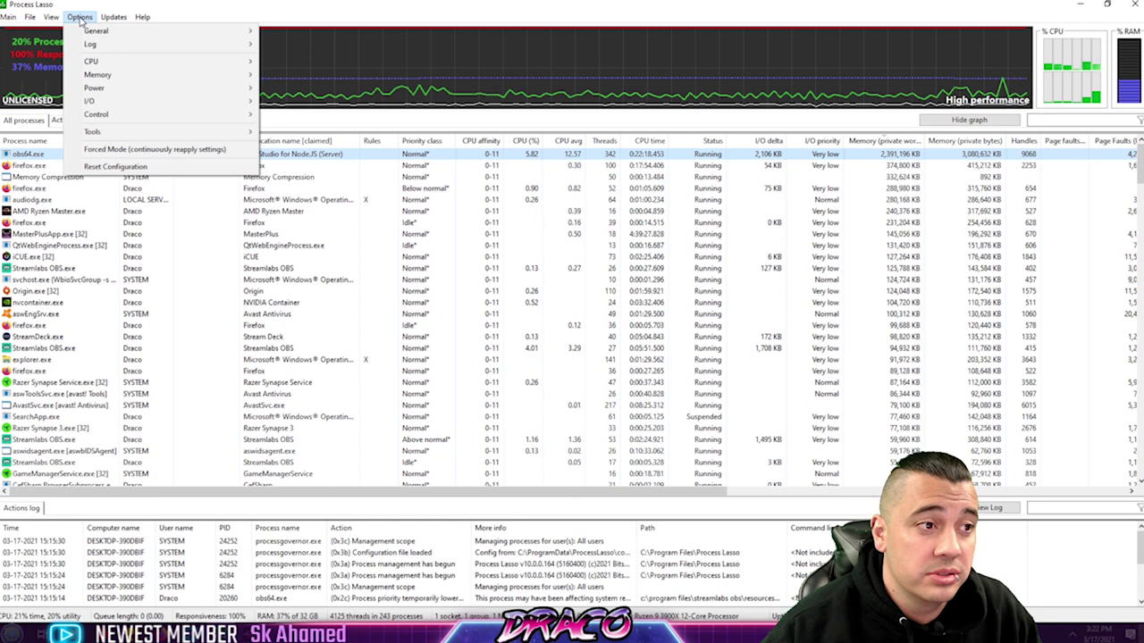
pyautogui.moveTo(179, 63)
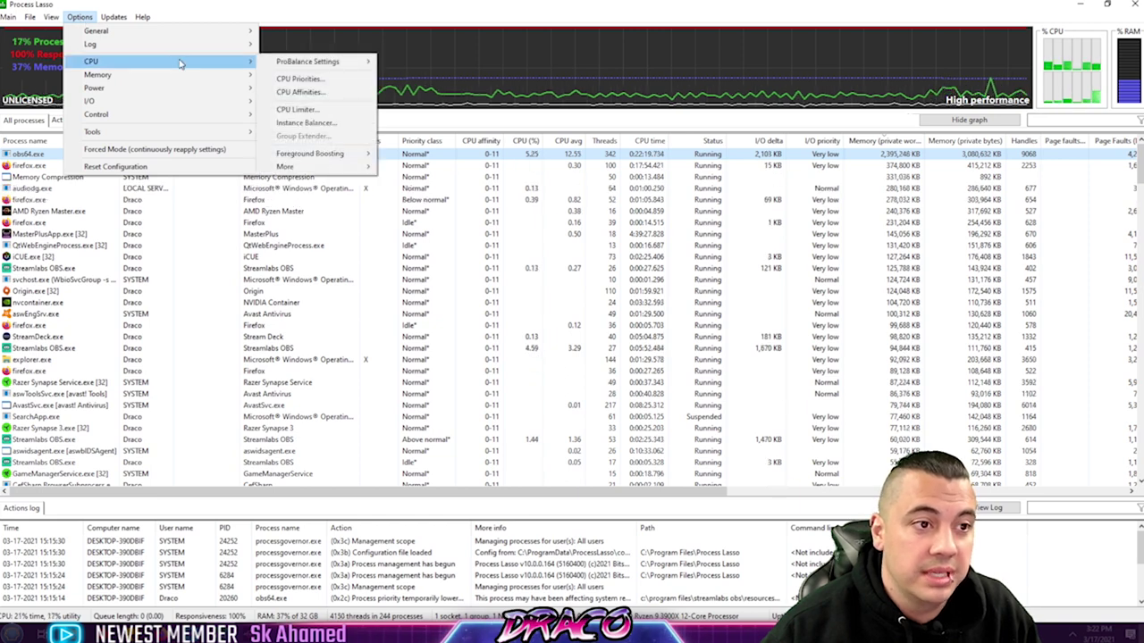
pyautogui.click(300, 4)
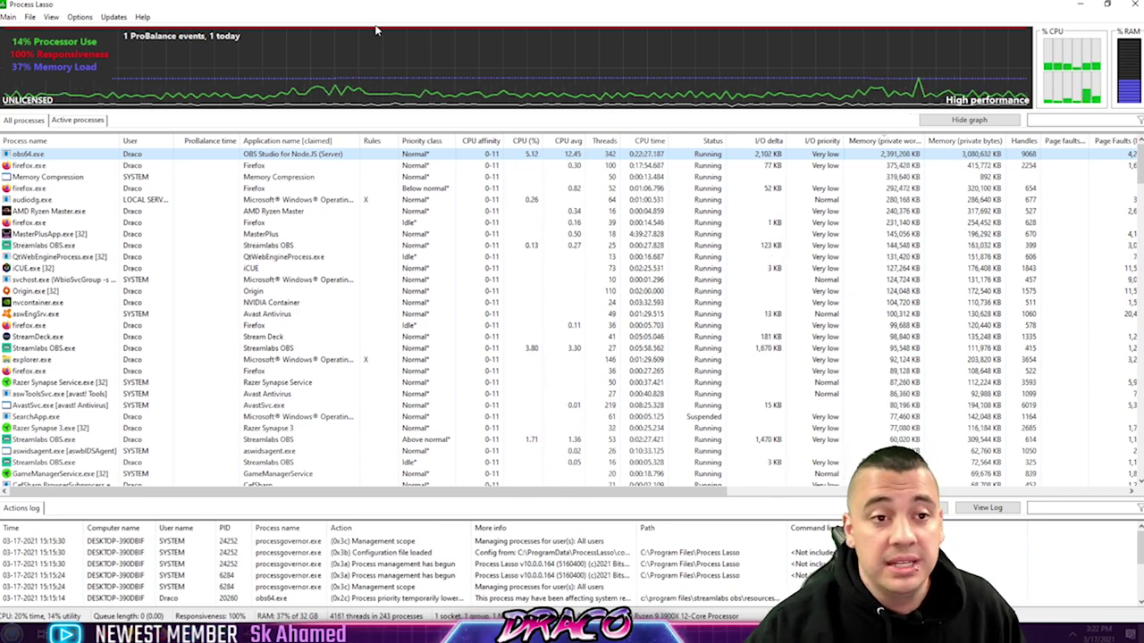
pyautogui.moveTo(161, 634)
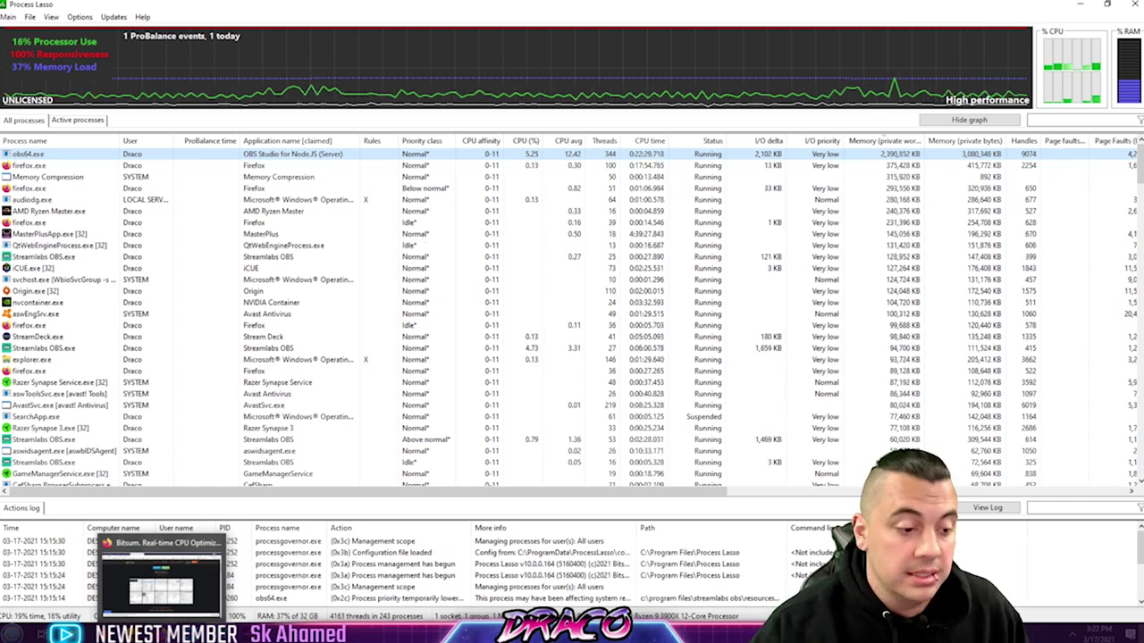
# Highlight the three Game Mode conclusion bullets in the AnandTech article, then minimize Firefox.
pyautogui.click(160, 581)
pyautogui.click(195, 7)
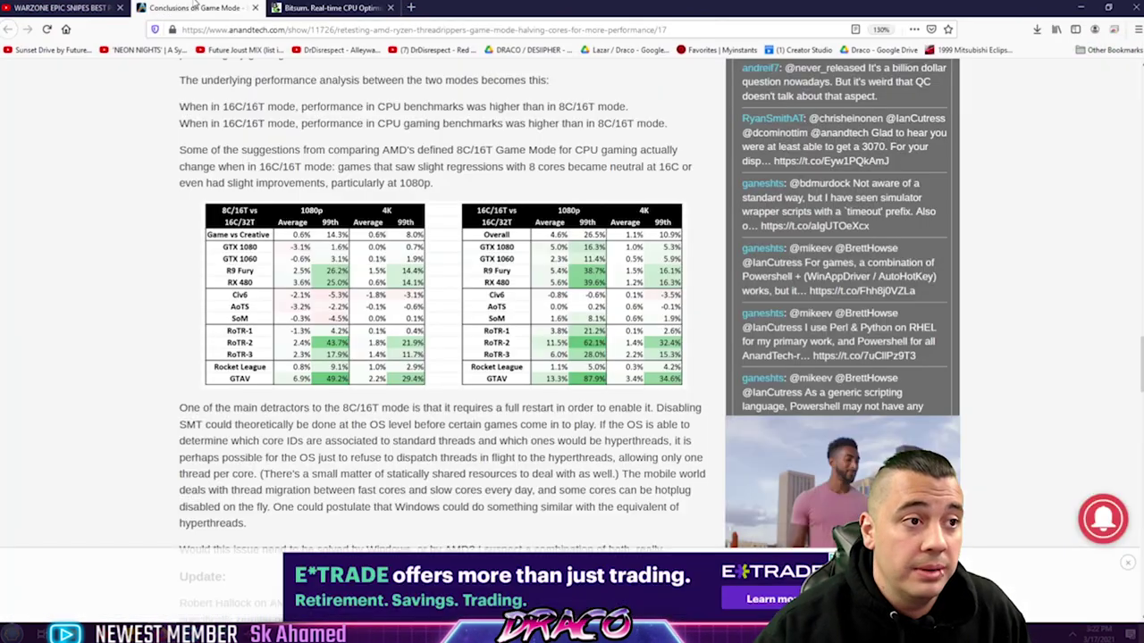
pyautogui.scroll(15, 514, 362)
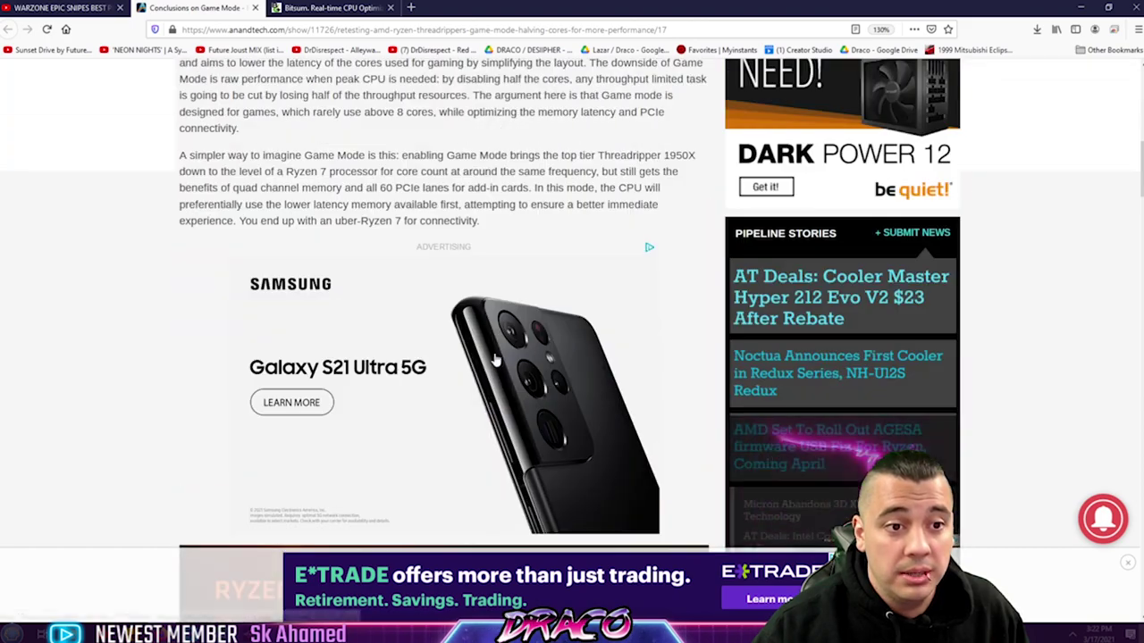
pyautogui.scroll(-15, 497, 353)
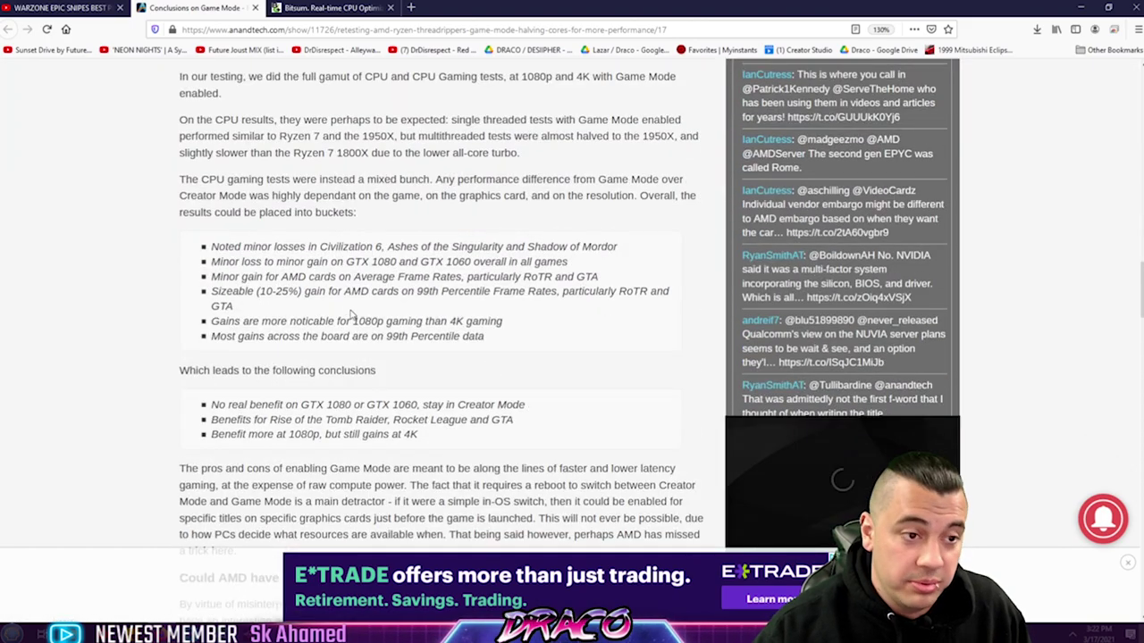
pyautogui.scroll(-2, 336, 317)
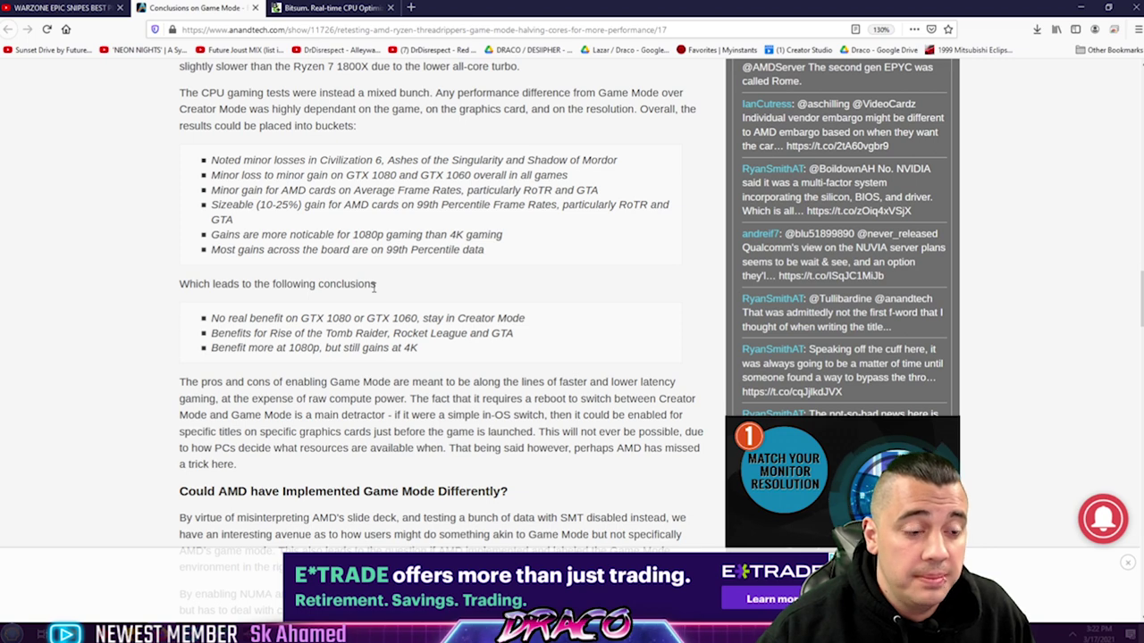
pyautogui.moveTo(453, 350); pyautogui.dragTo(253, 319)
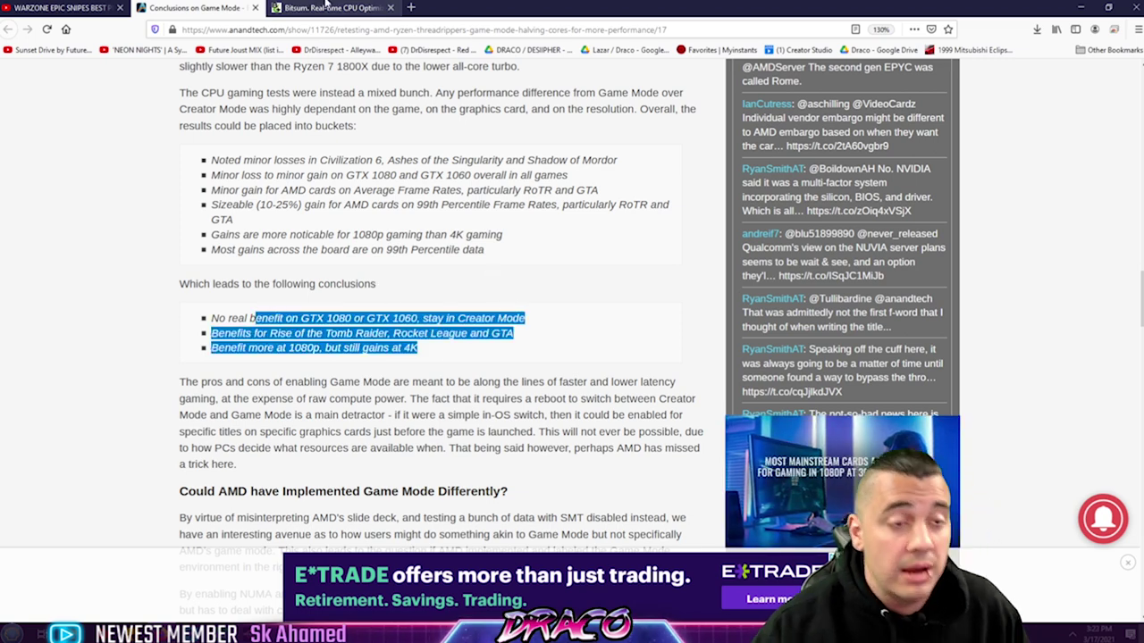
pyautogui.click(1080, 7)
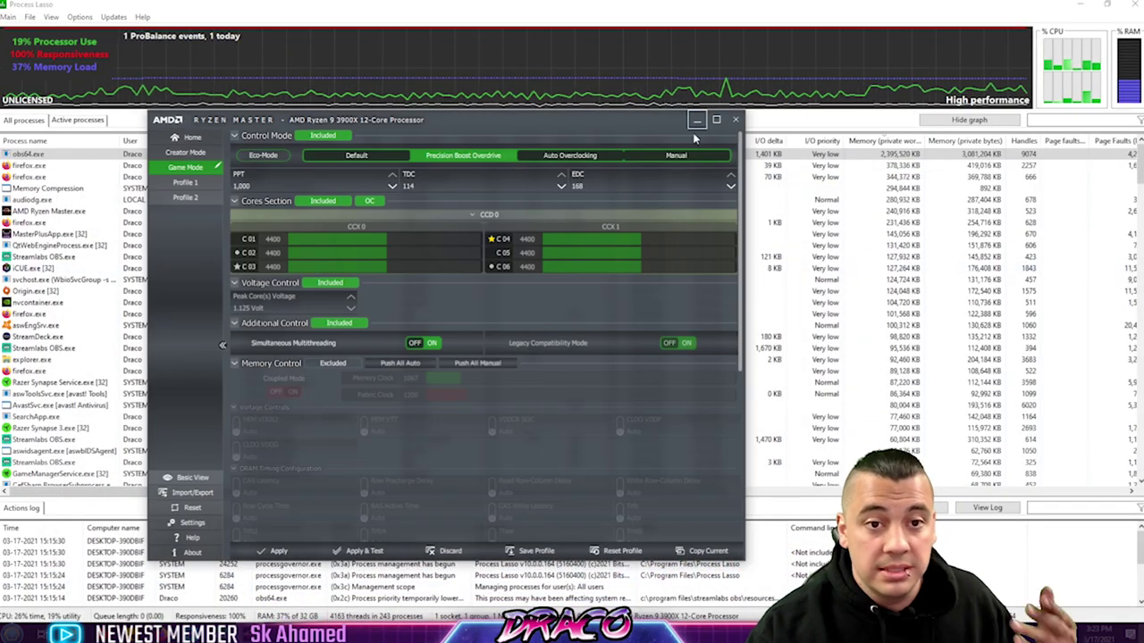
# Minimize Ryzen Master and review obs64.exe's CPU Priority and Affinity options, leaving CPUs 0–11.
pyautogui.click(702, 125)
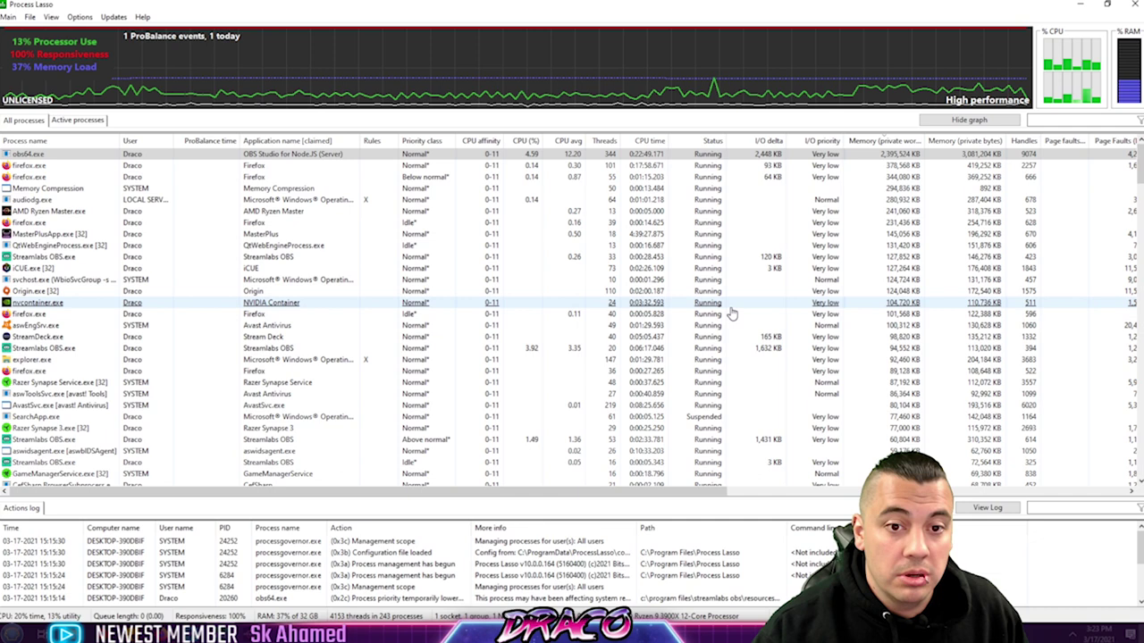
pyautogui.rightClick(346, 159)
pyautogui.moveTo(452, 162)
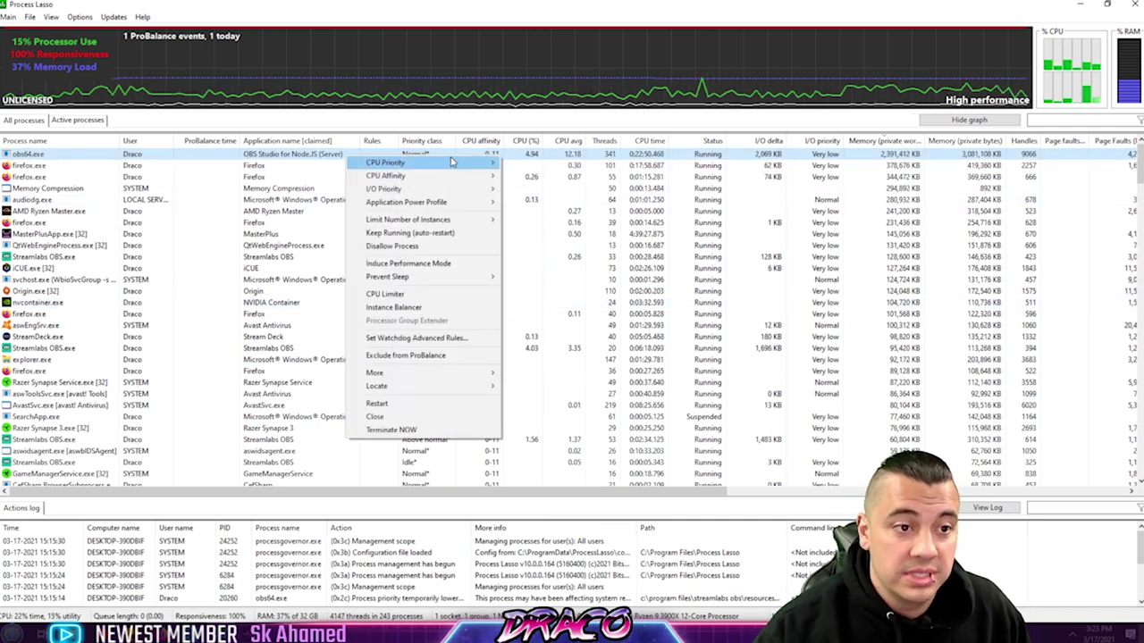
pyautogui.moveTo(554, 176)
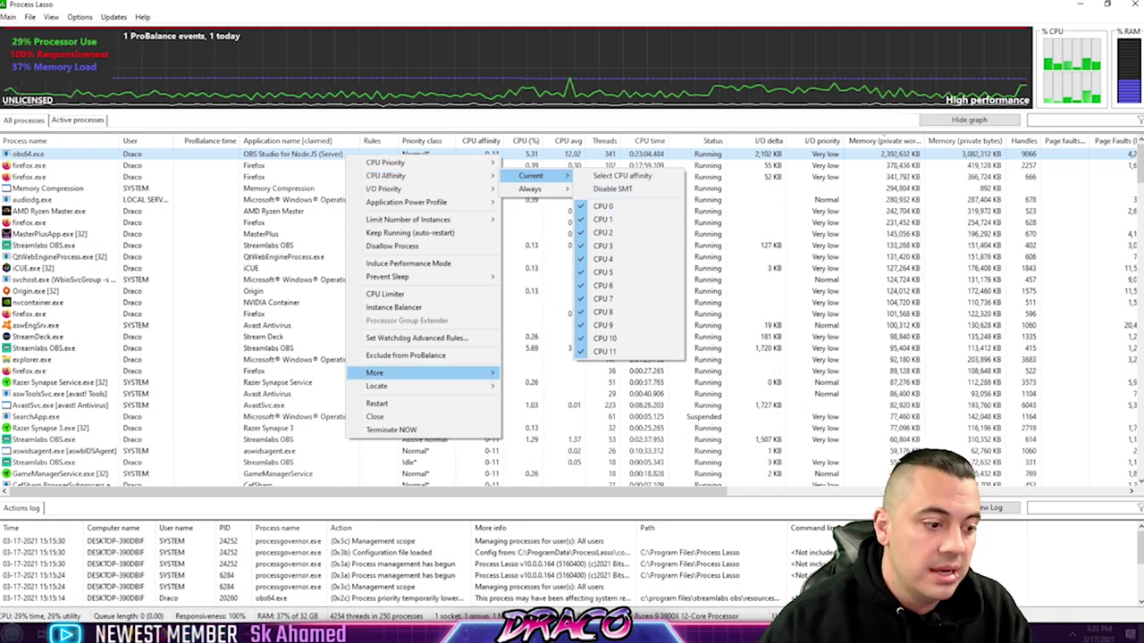
pyautogui.moveTo(420, 373)
pyautogui.press('Escape')
pyautogui.press('super')
pyautogui.press('Escape')
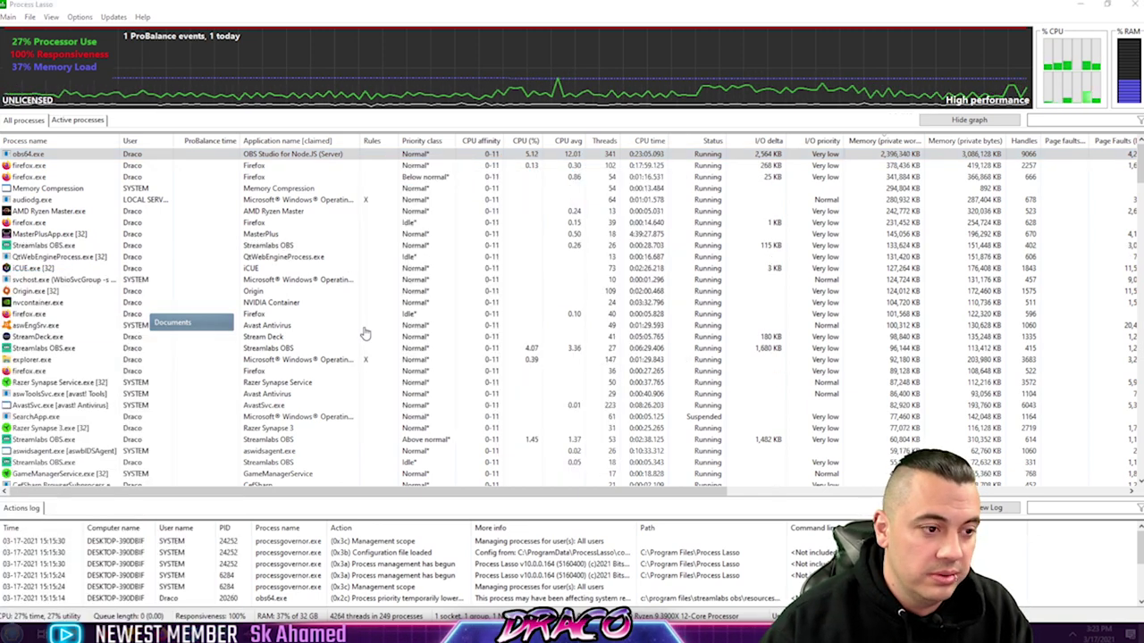
# Open adv_options from Documents > Call of Duty Modern Warfare > players in Notepad.
pyautogui.click(440, 319)
pyautogui.press('super+e')
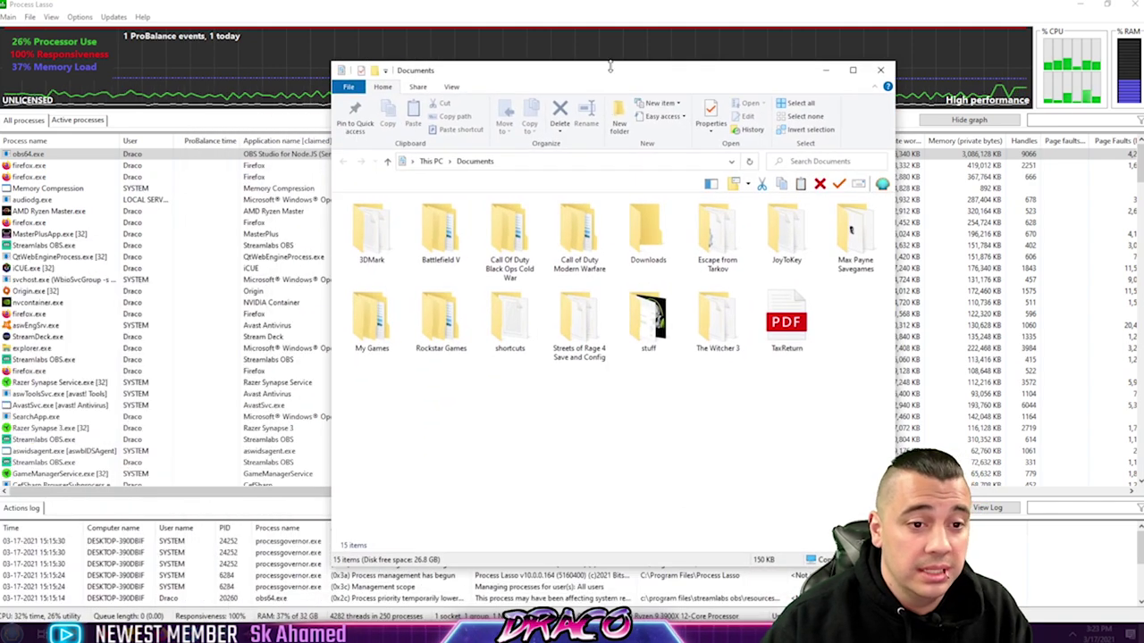
pyautogui.doubleClick(583, 232)
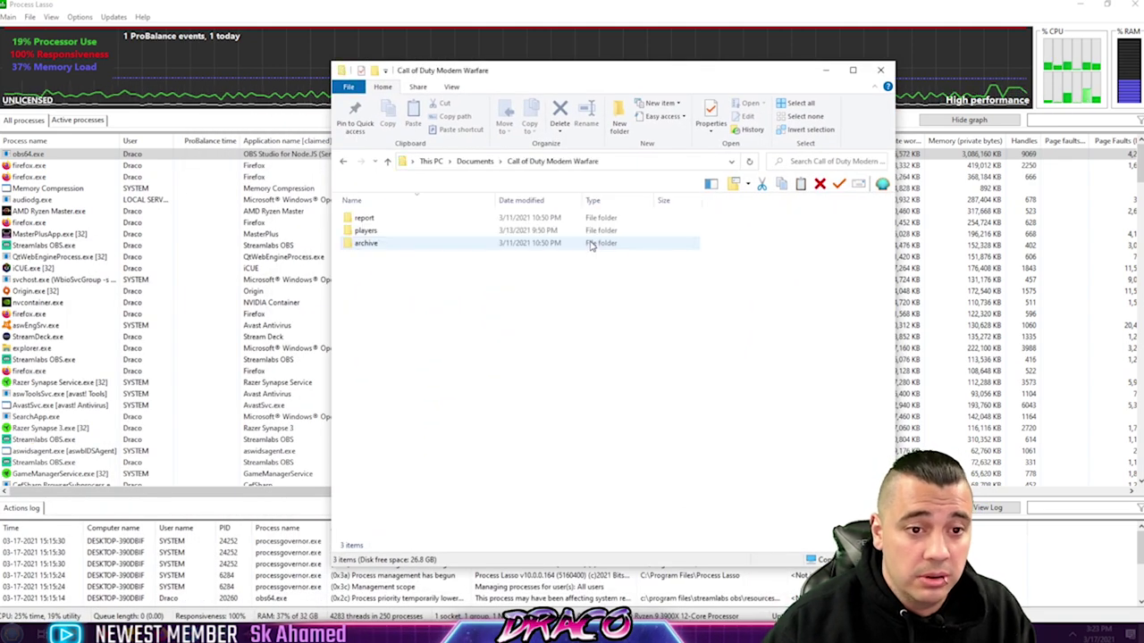
pyautogui.doubleClick(396, 231)
pyautogui.doubleClick(393, 220)
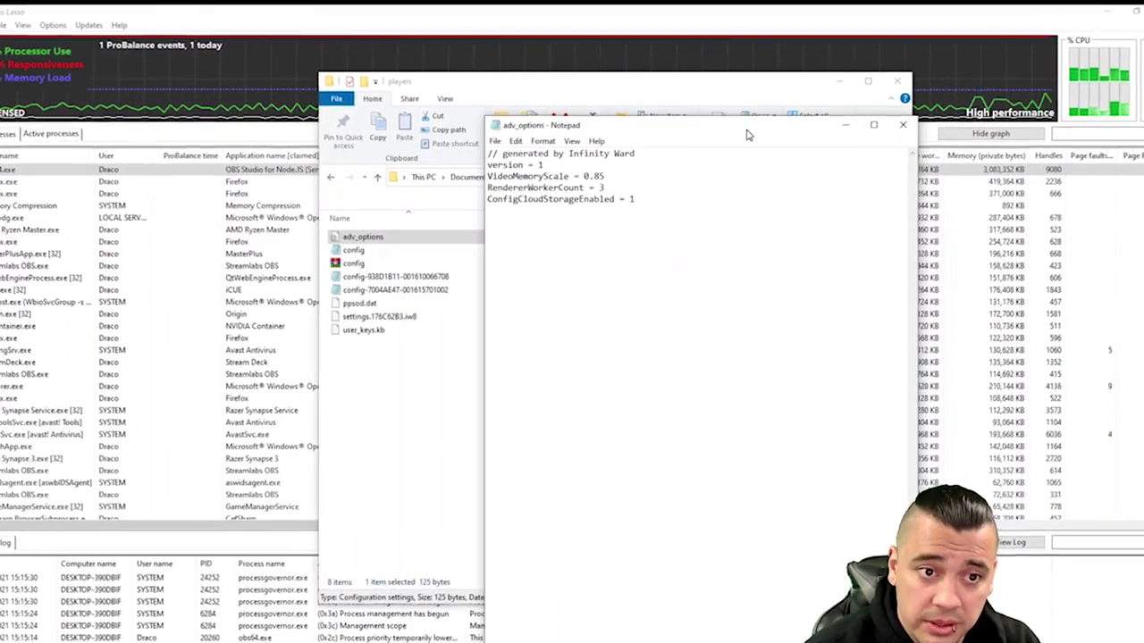
# Select and check the RendererWorkerCount = 3 line in adv_options.
pyautogui.moveTo(608, 187); pyautogui.dragTo(479, 193)
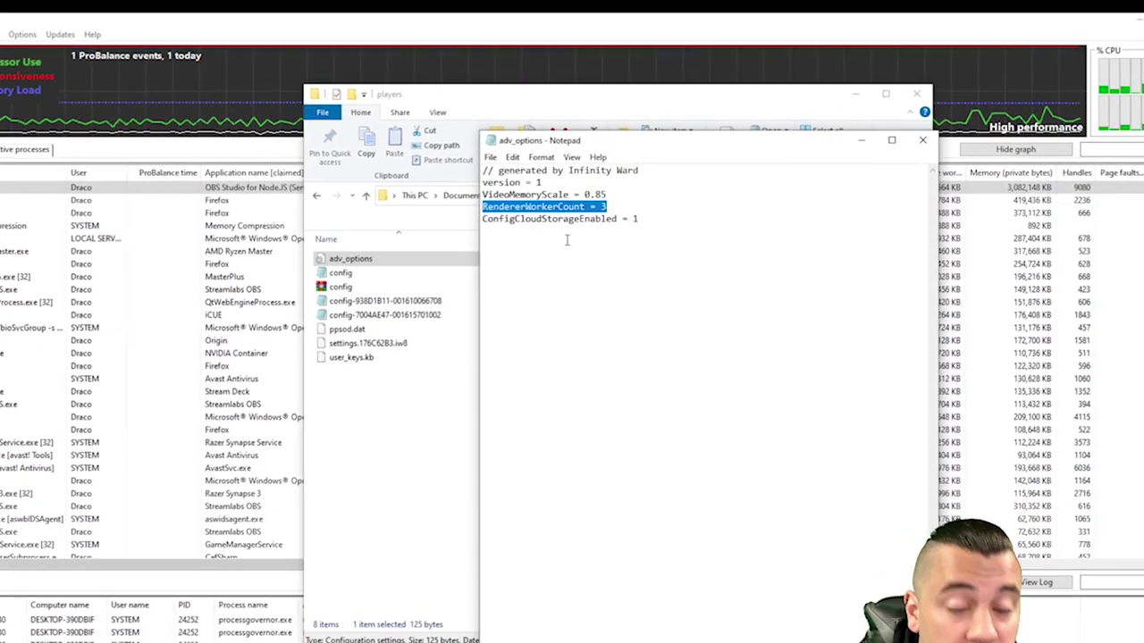
pyautogui.click(613, 208)
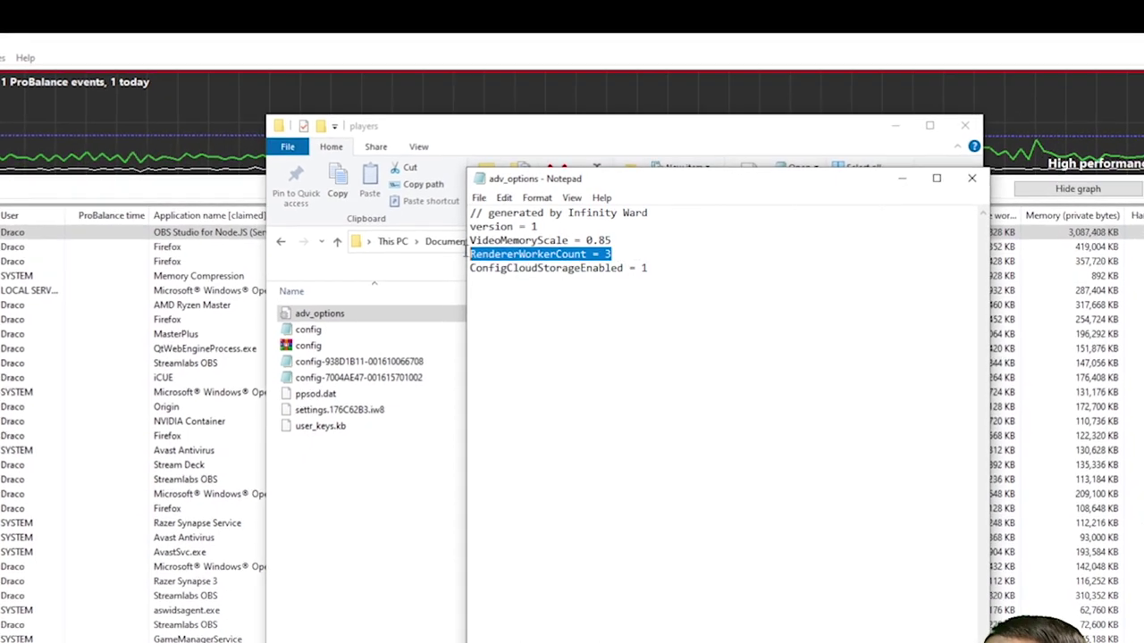
pyautogui.click(611, 255)
pyautogui.hotkey('shift', 'Home')
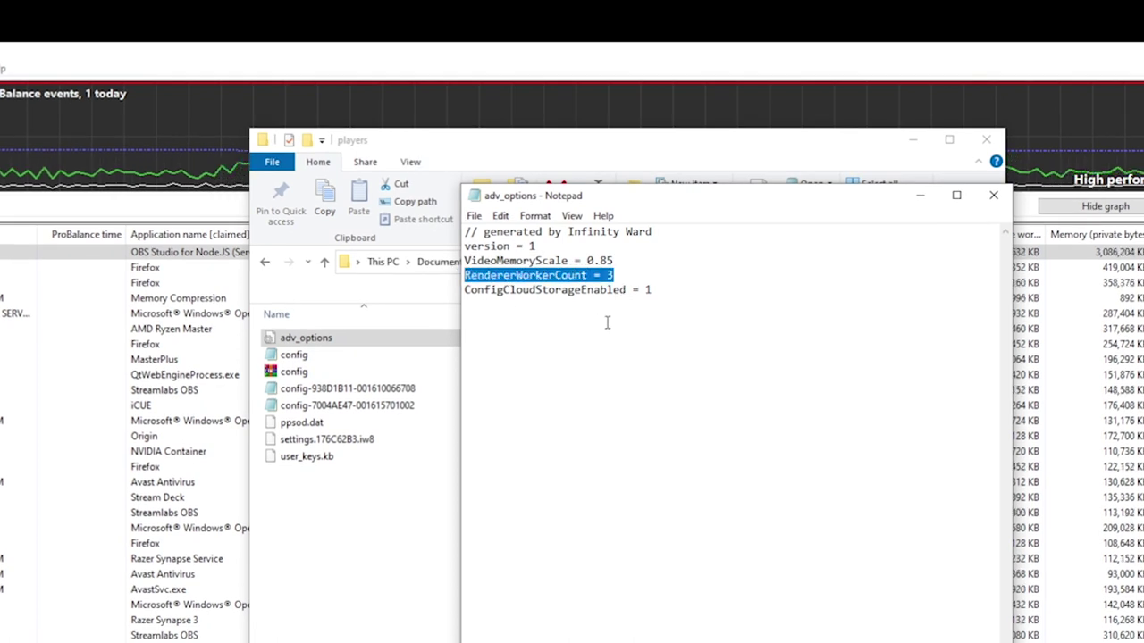
pyautogui.click(607, 277)
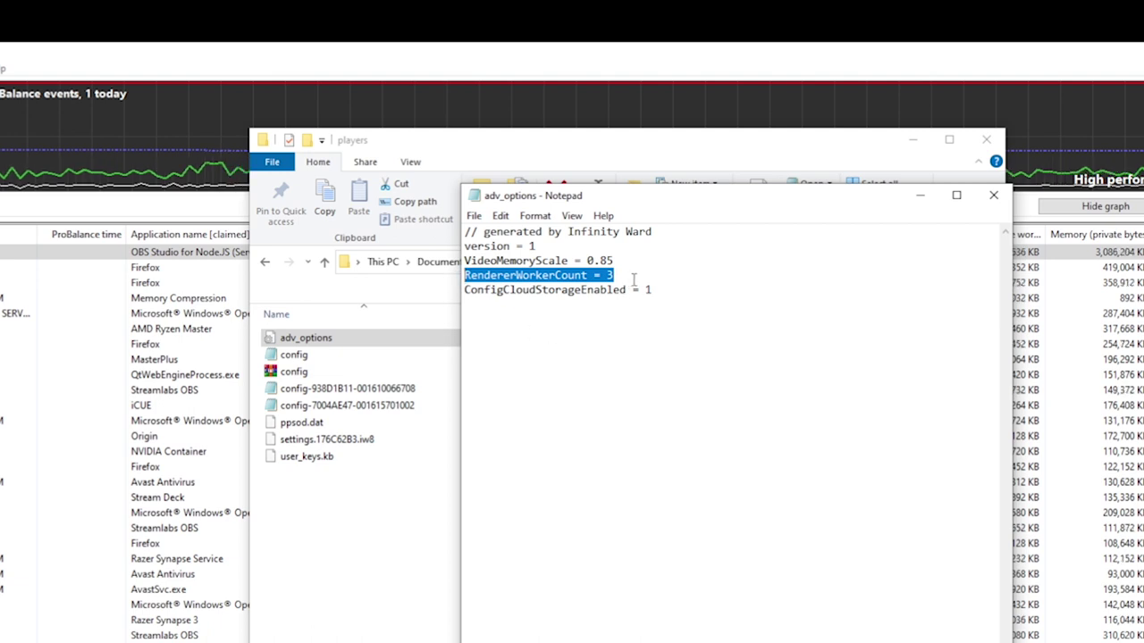
pyautogui.moveTo(632, 277); pyautogui.dragTo(463, 274)
pyautogui.click(621, 305)
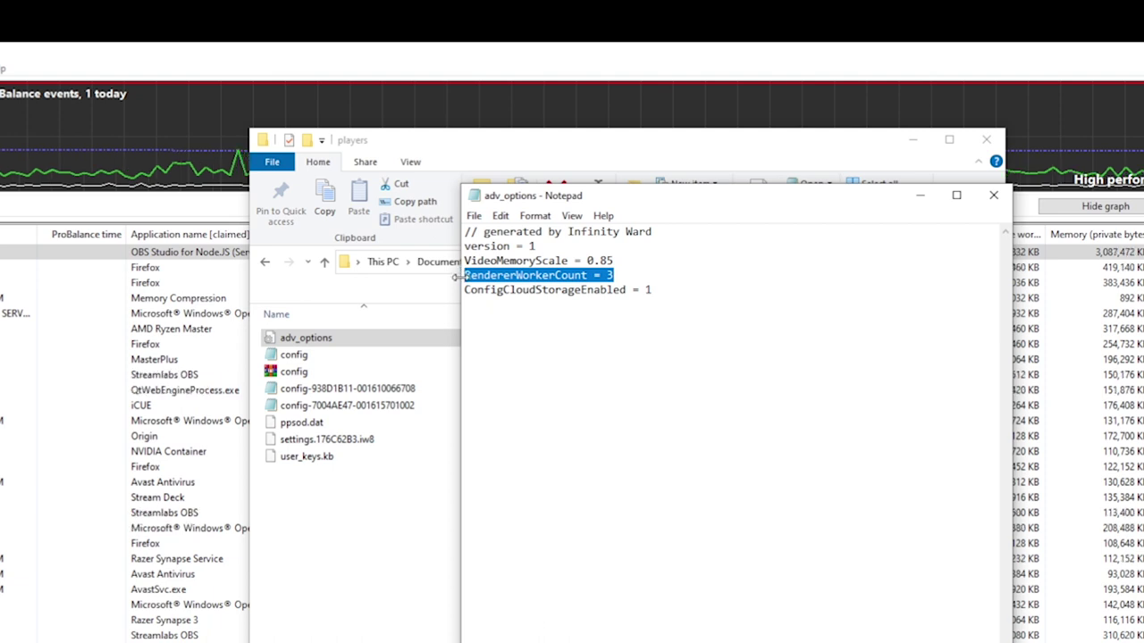
pyautogui.moveTo(613, 275); pyautogui.dragTo(497, 275)
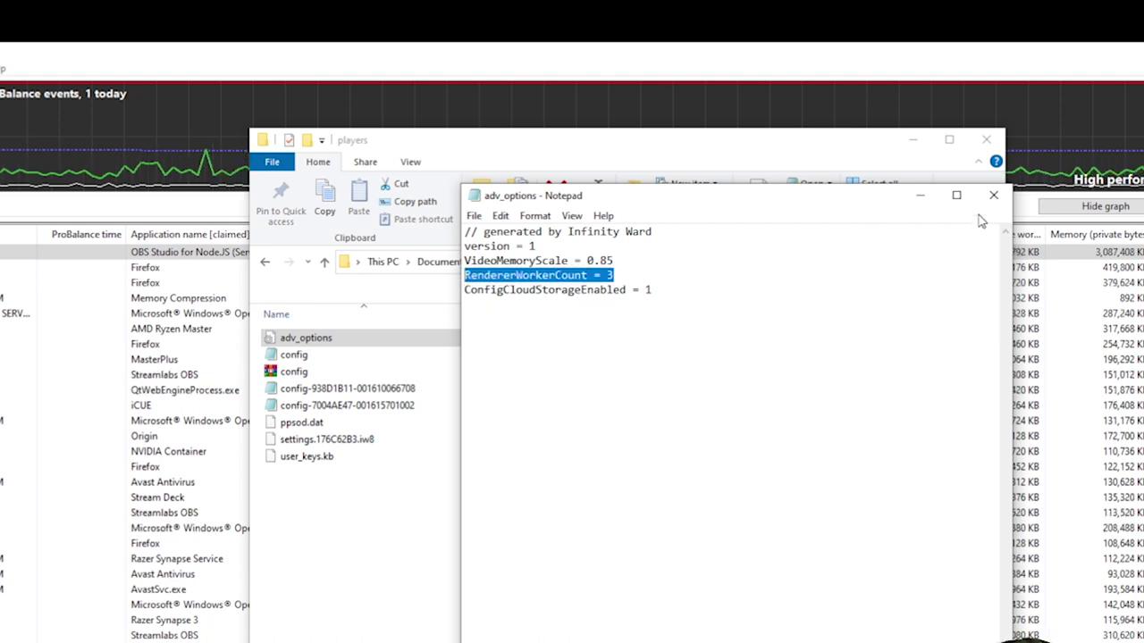
pyautogui.click(733, 257)
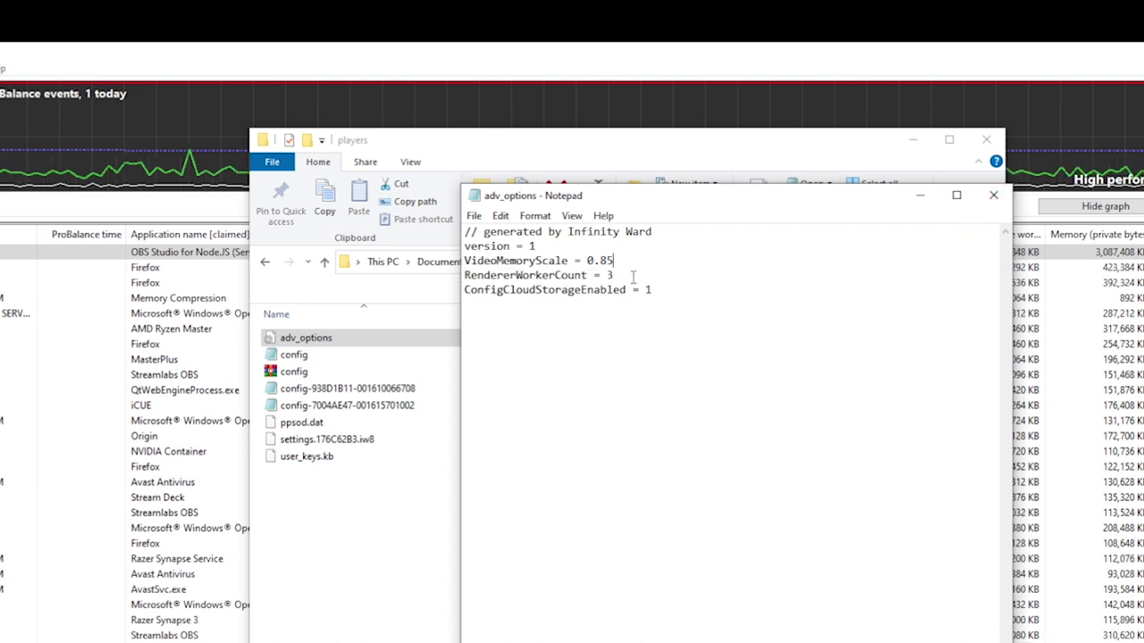
pyautogui.moveTo(481, 279); pyautogui.dragTo(465, 279)
pyautogui.click(654, 273)
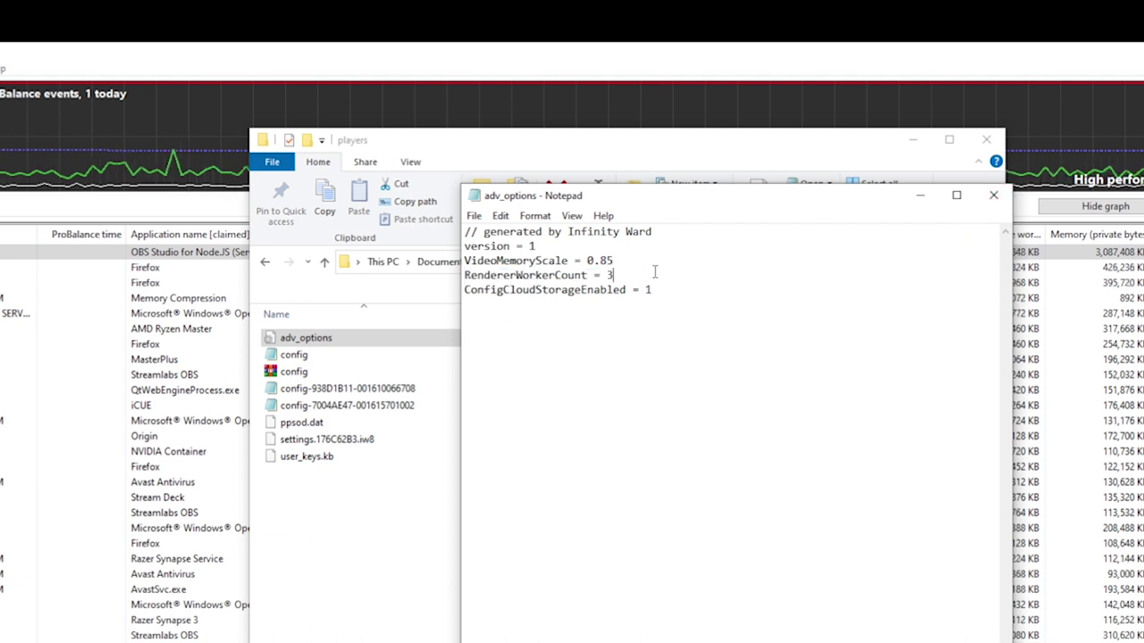
pyautogui.click(727, 303)
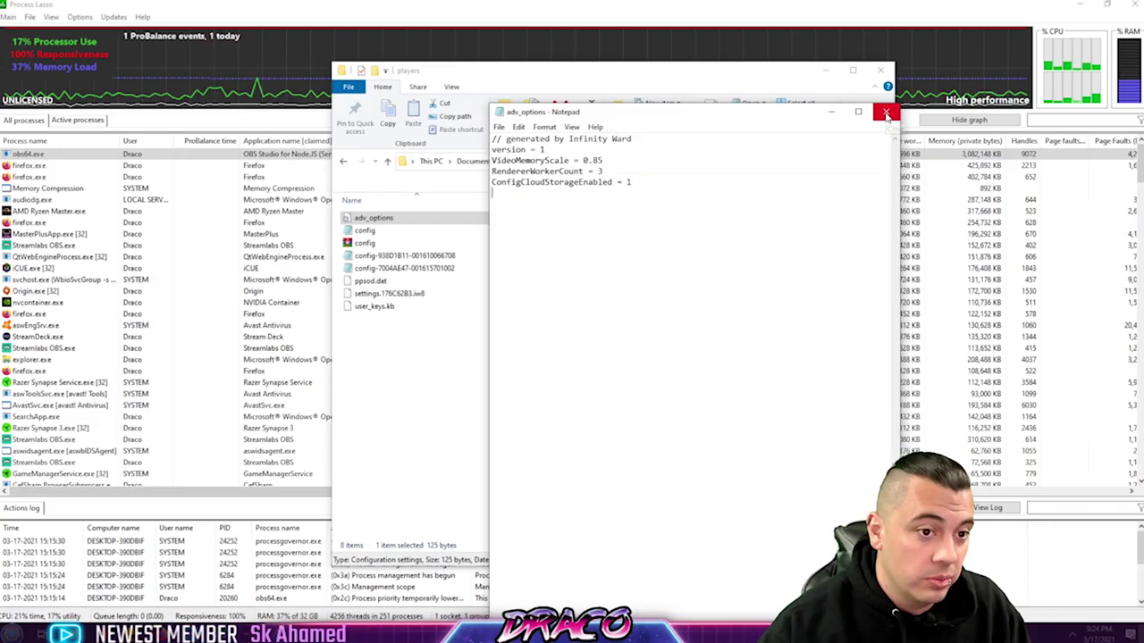
# Close the adv_options Notepad and players folder windows, then open obs64.exe's context menu.
pyautogui.click(993, 196)
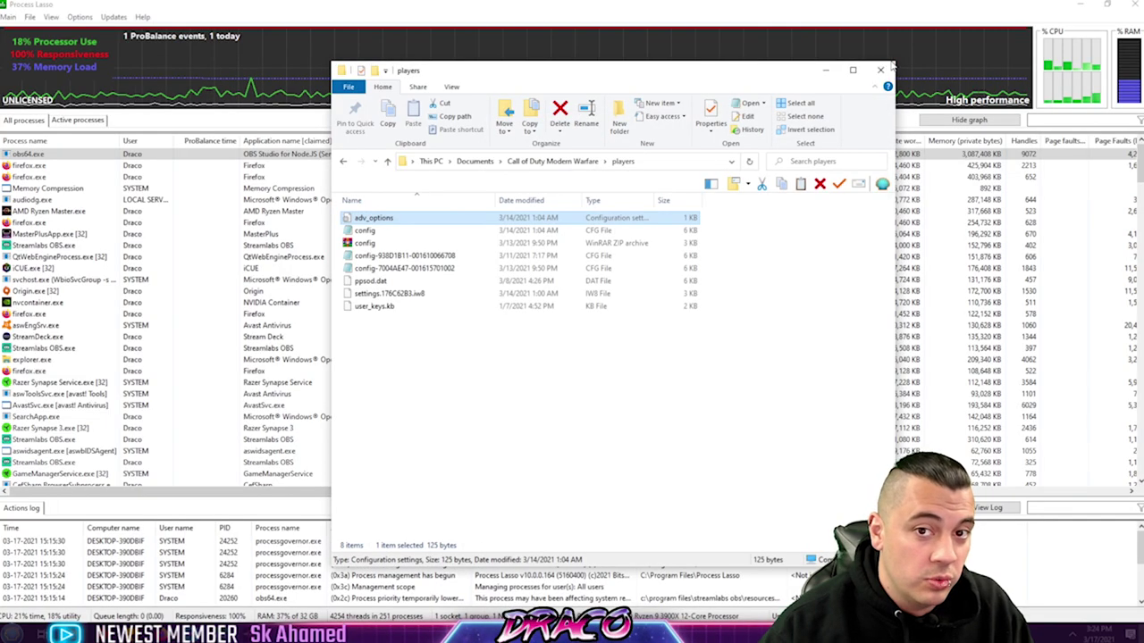
pyautogui.click(985, 139)
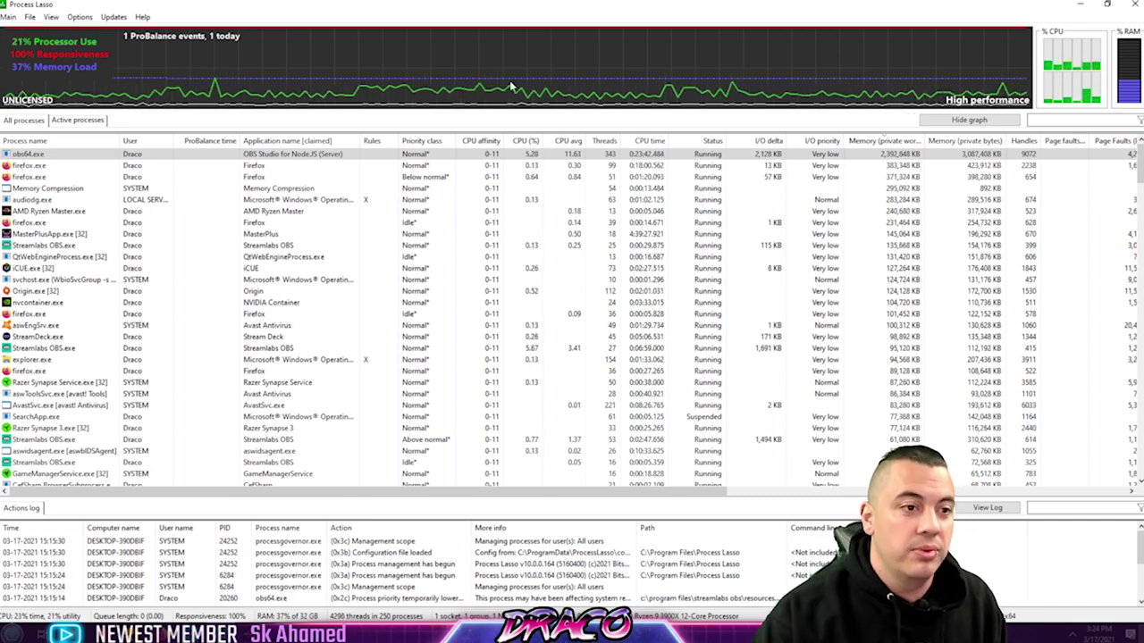
pyautogui.rightClick(366, 157)
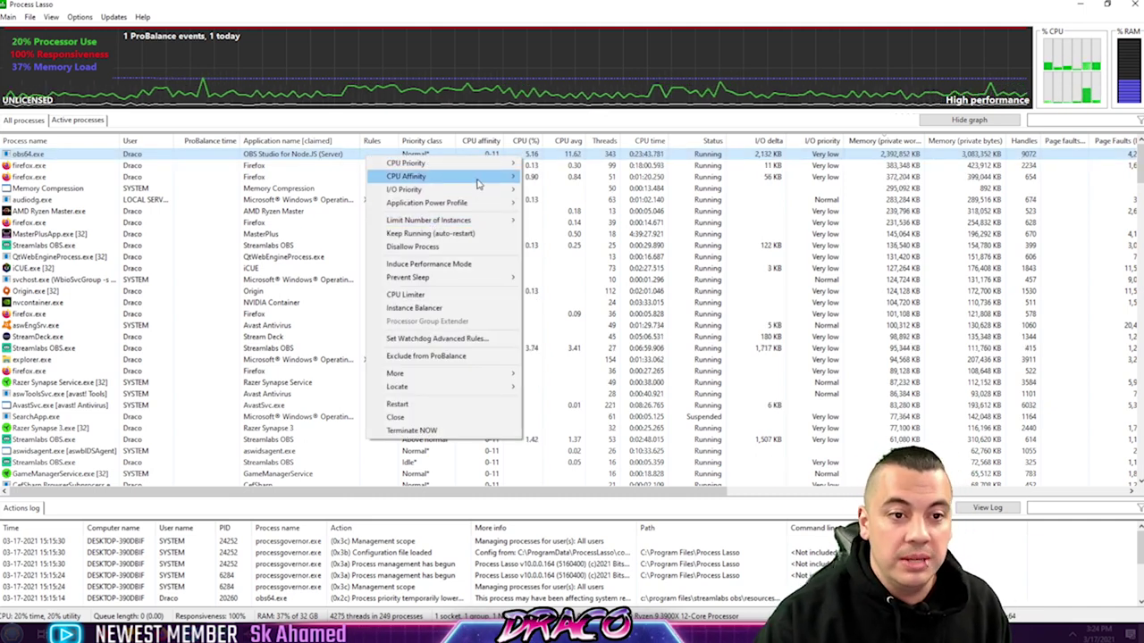